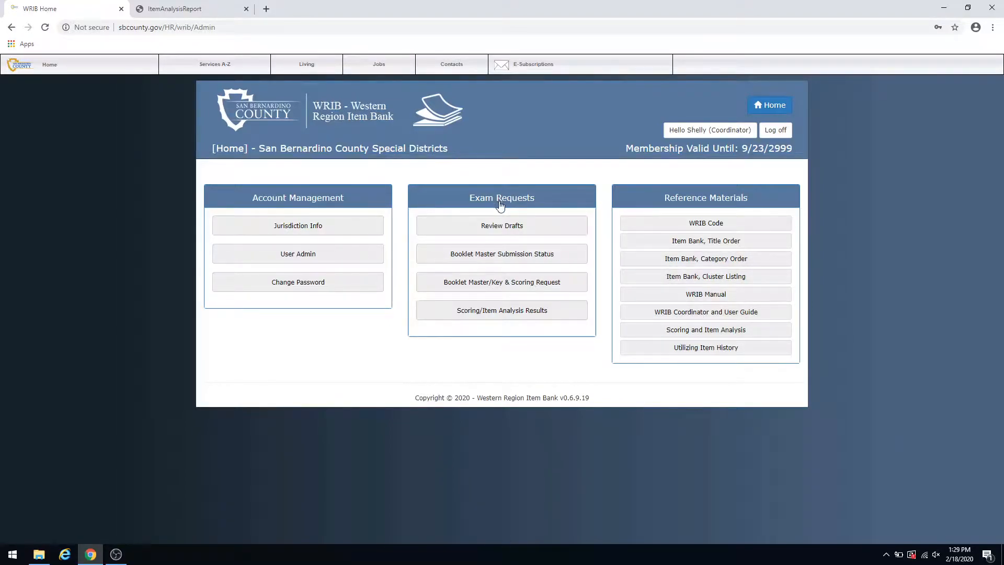
- Create a new review draft with the exam title "Sample"
click(494, 229)
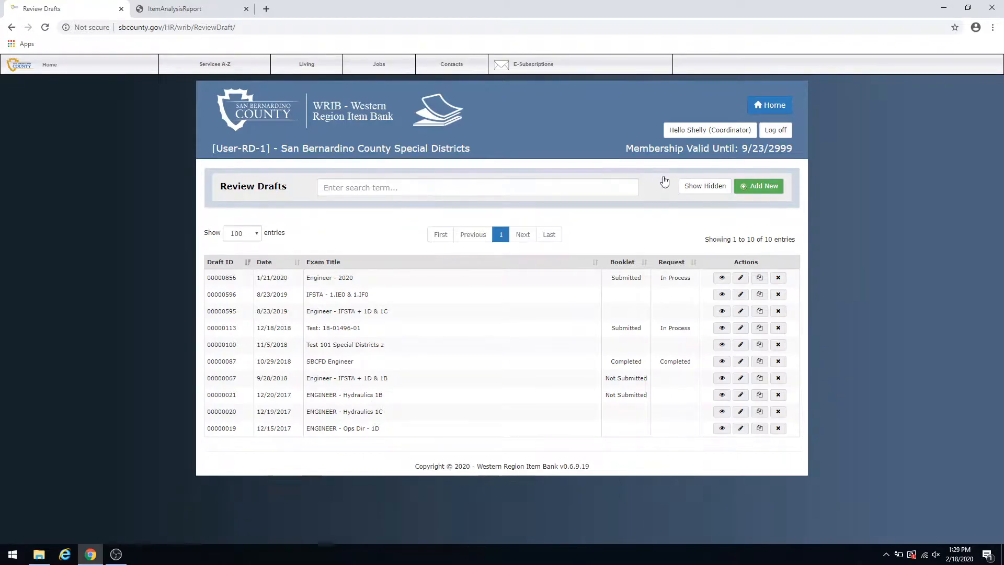
click(744, 186)
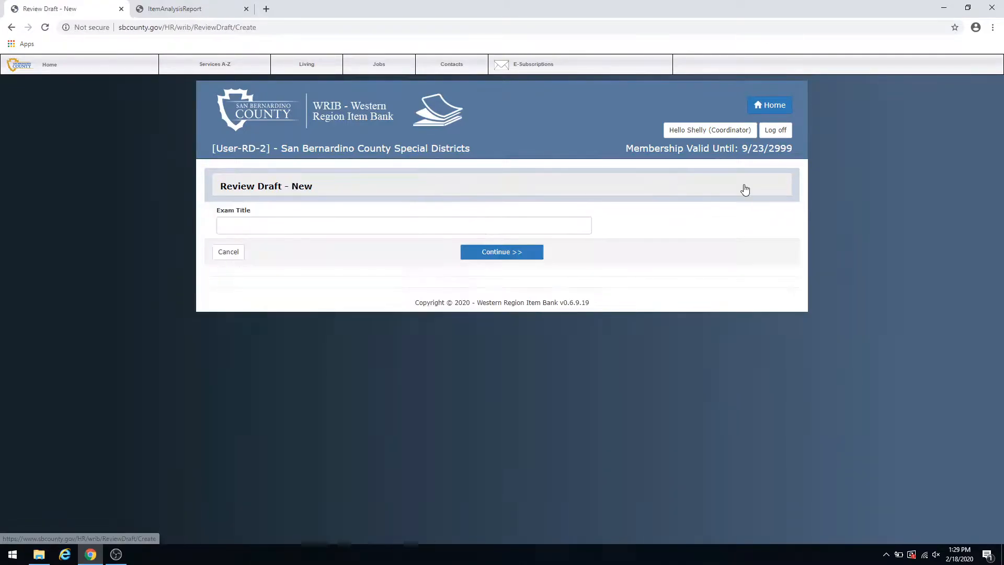
click(296, 226)
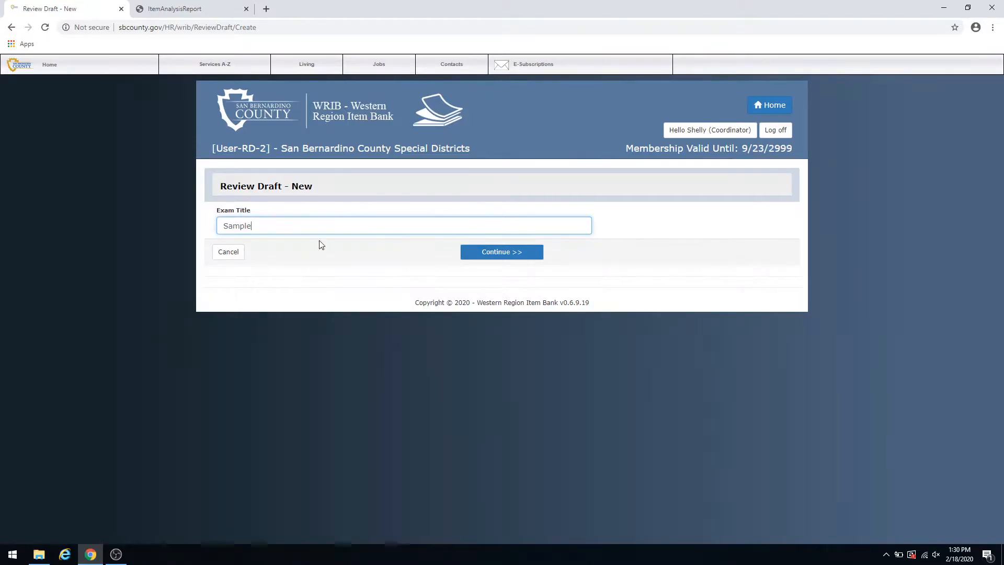
click(503, 256)
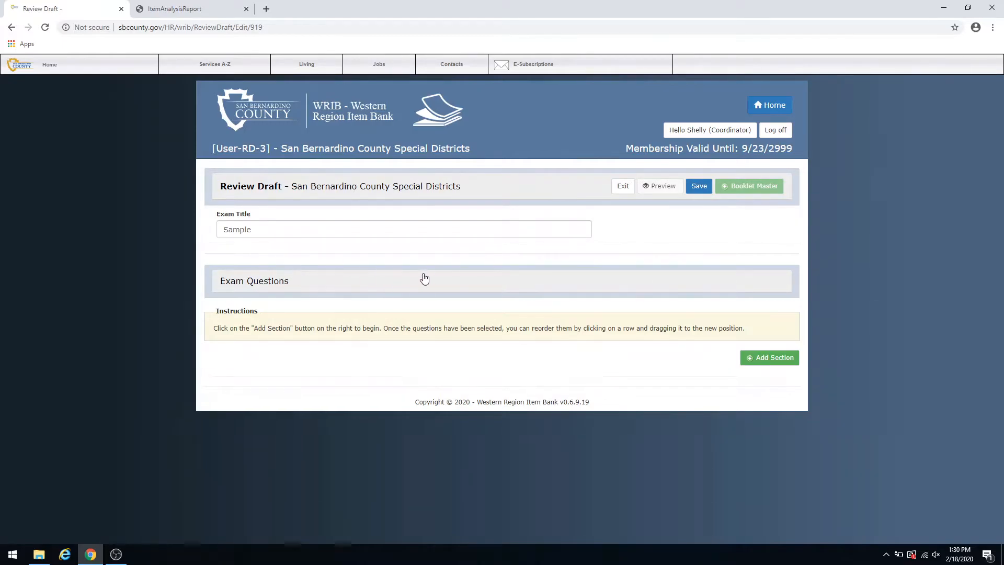
- Add a section titled "Interpersonal Skills" to the review draft
click(762, 360)
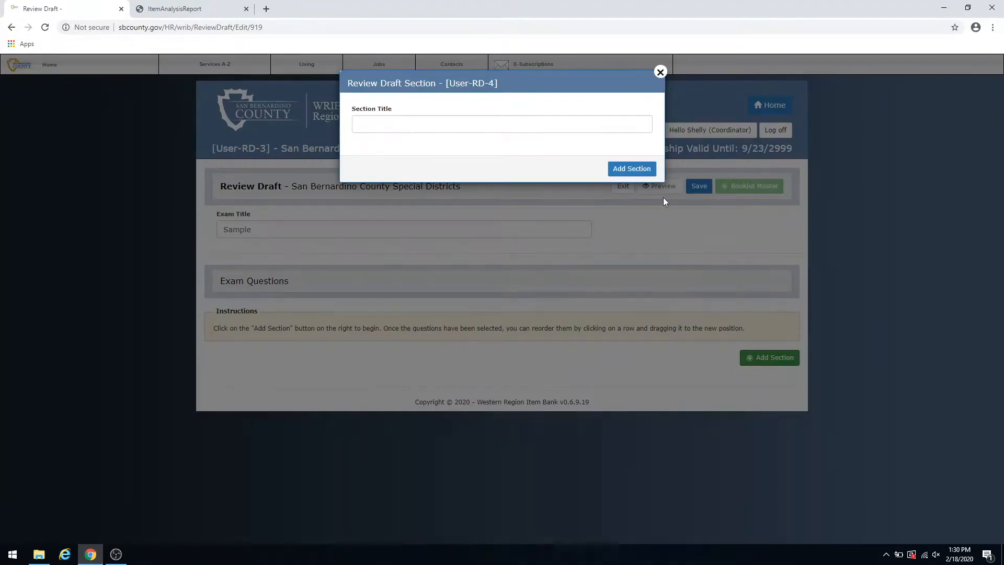
click(471, 125)
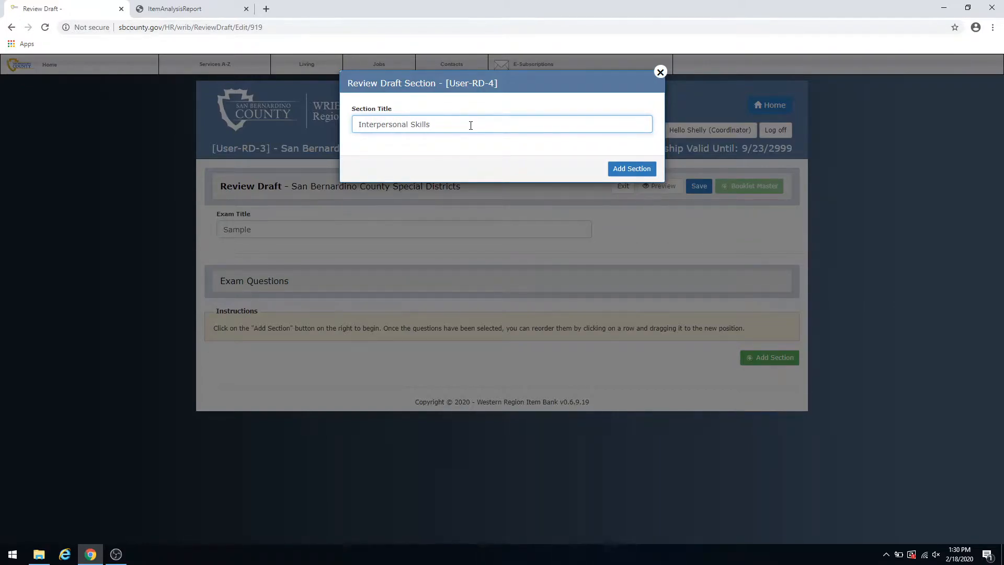
click(628, 169)
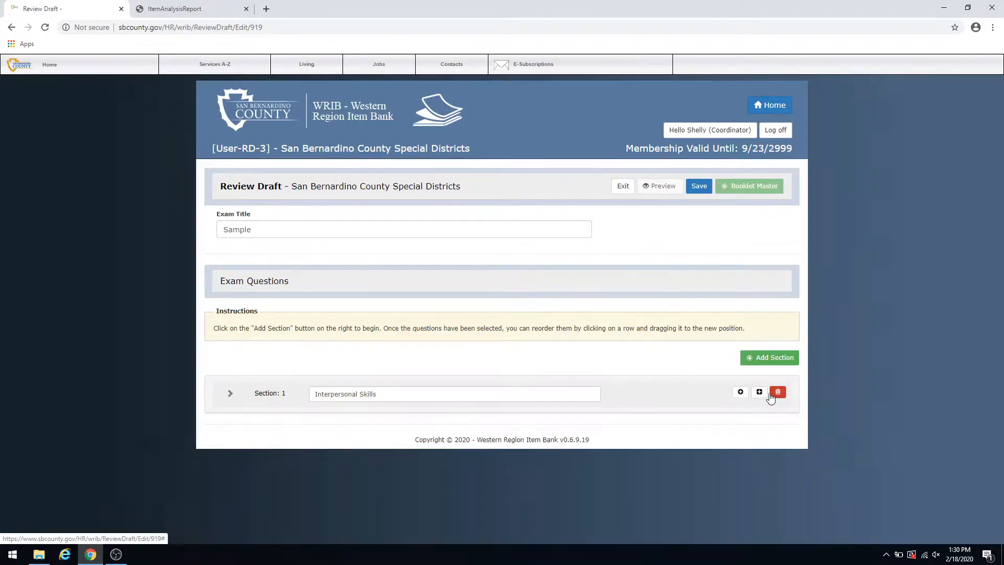
- For the Interpersonal Skills section, search the item bank by category 760 - Public Contact, limited to multiple-choice items
click(740, 393)
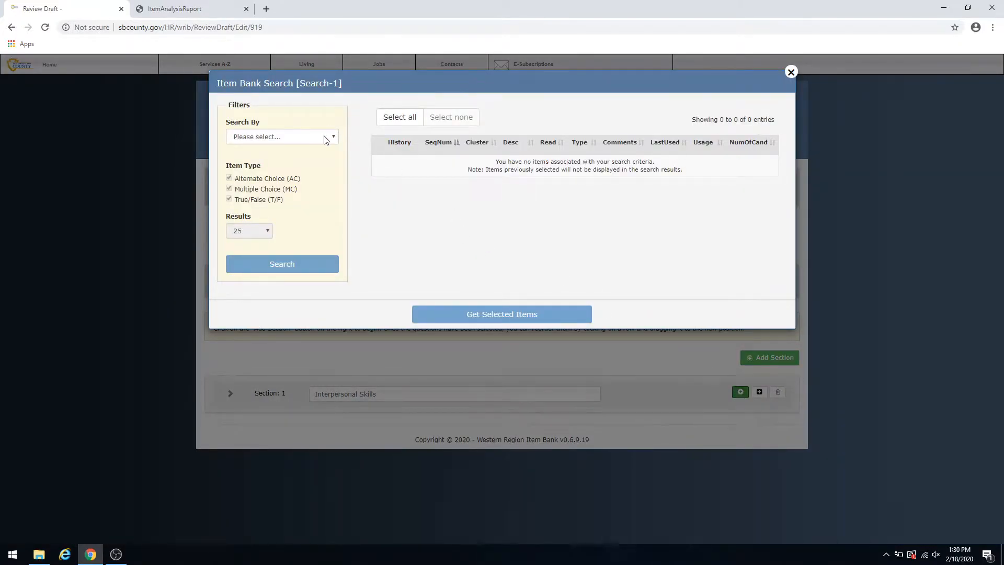
click(333, 138)
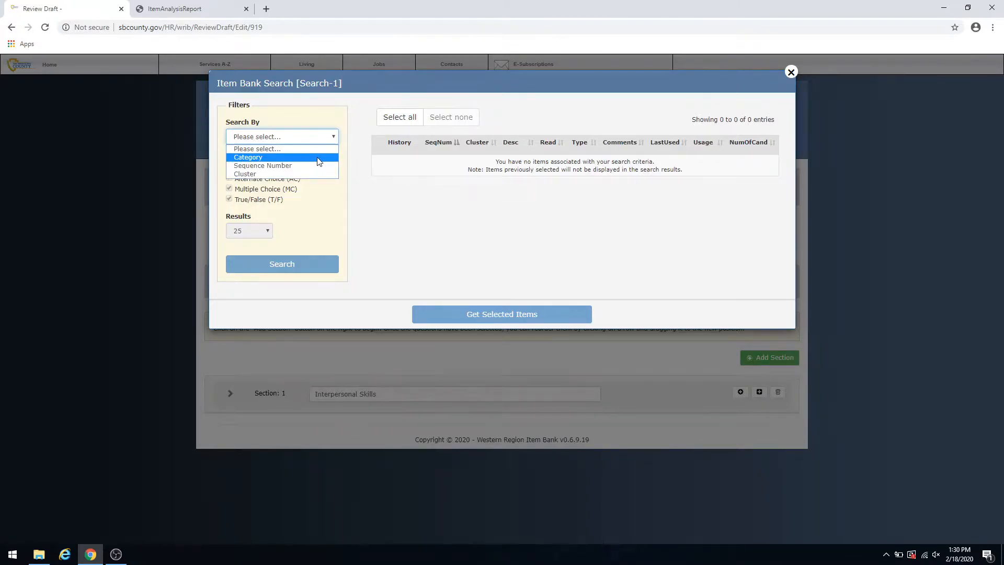
click(319, 158)
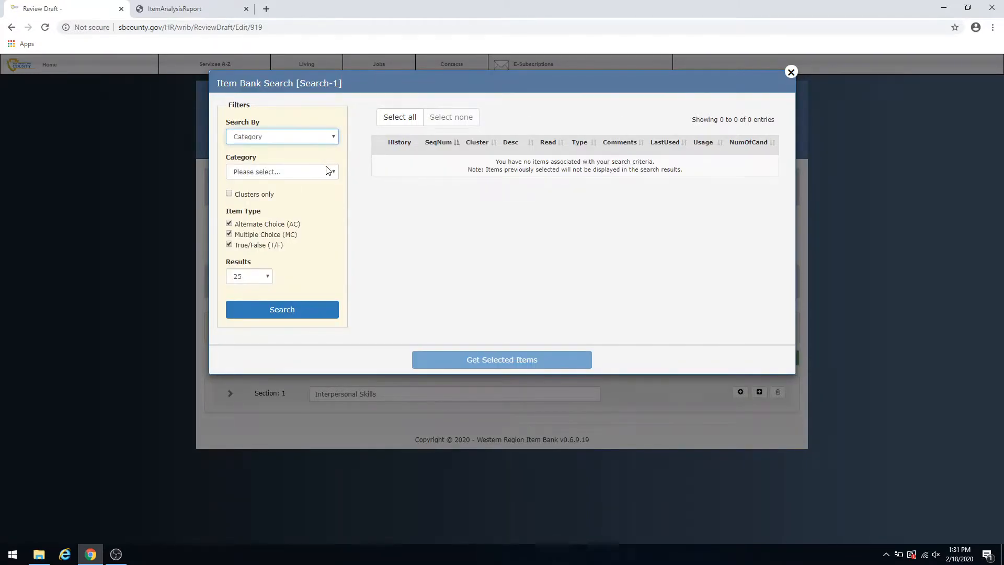
click(333, 172)
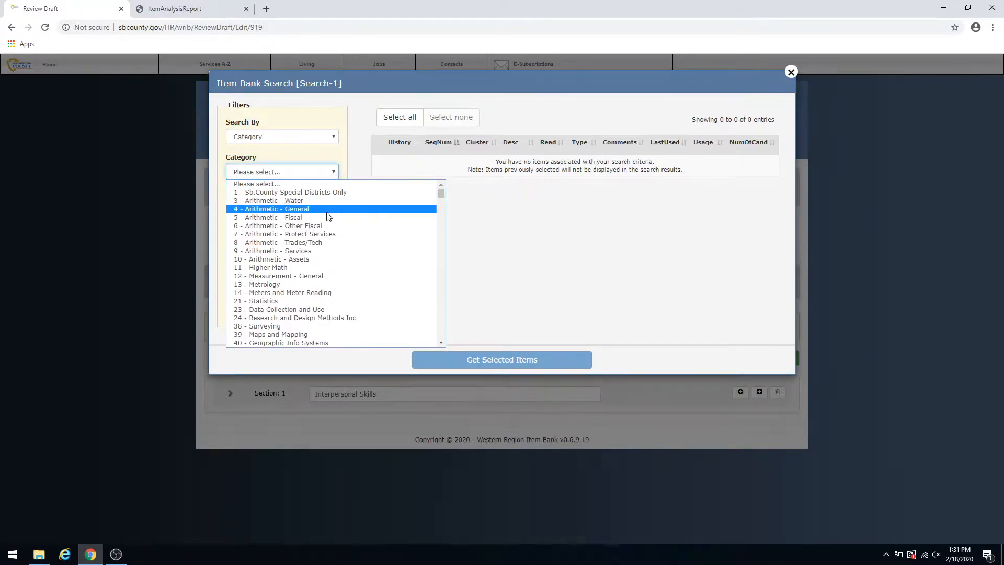
scroll(319, 235, down, 15)
scroll(319, 256, down, 20)
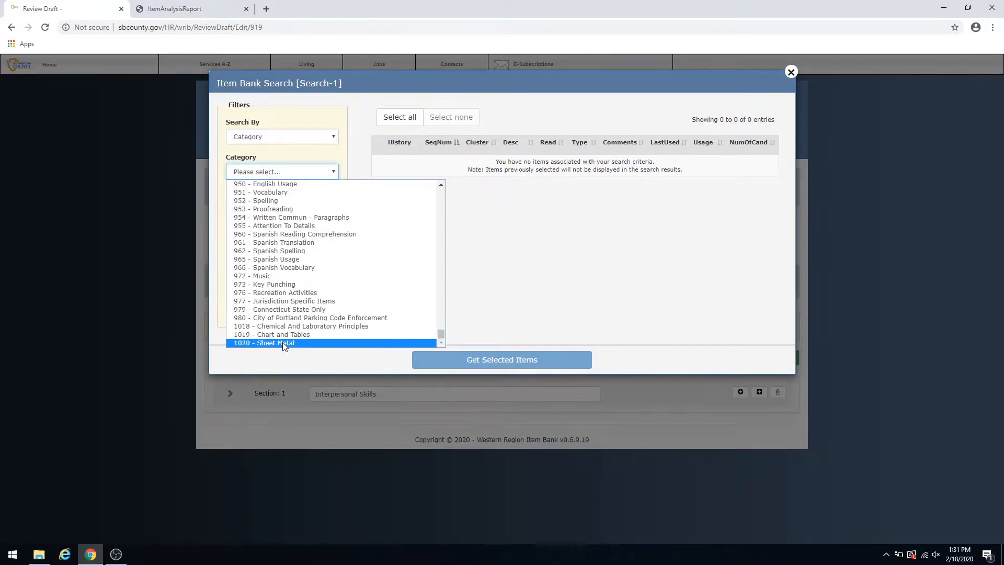
scroll(339, 276, up, 5)
scroll(339, 276, up, 3)
scroll(339, 276, down, 3)
scroll(339, 276, up, 1)
scroll(339, 276, up, 3)
scroll(337, 271, up, 2)
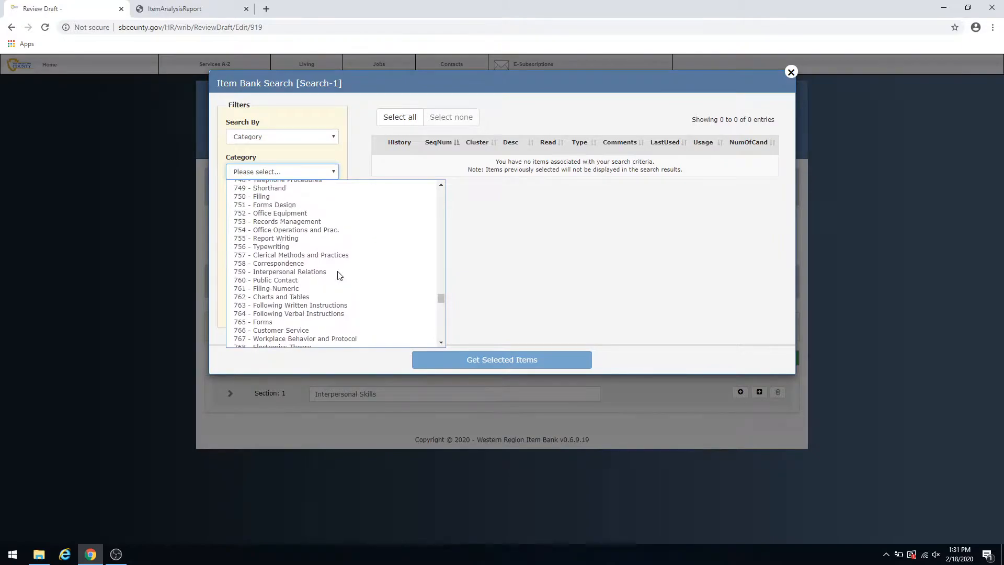
click(286, 280)
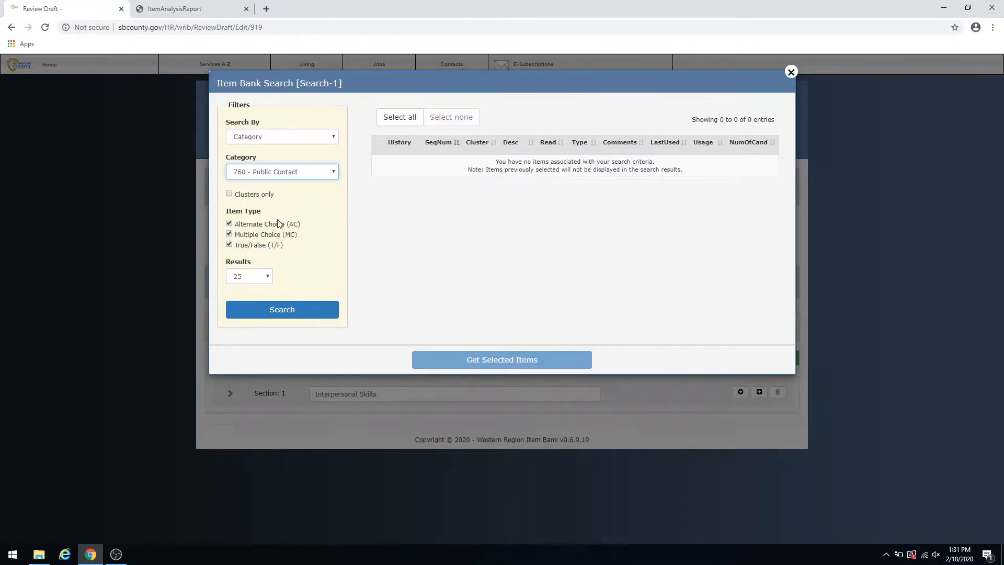
click(230, 245)
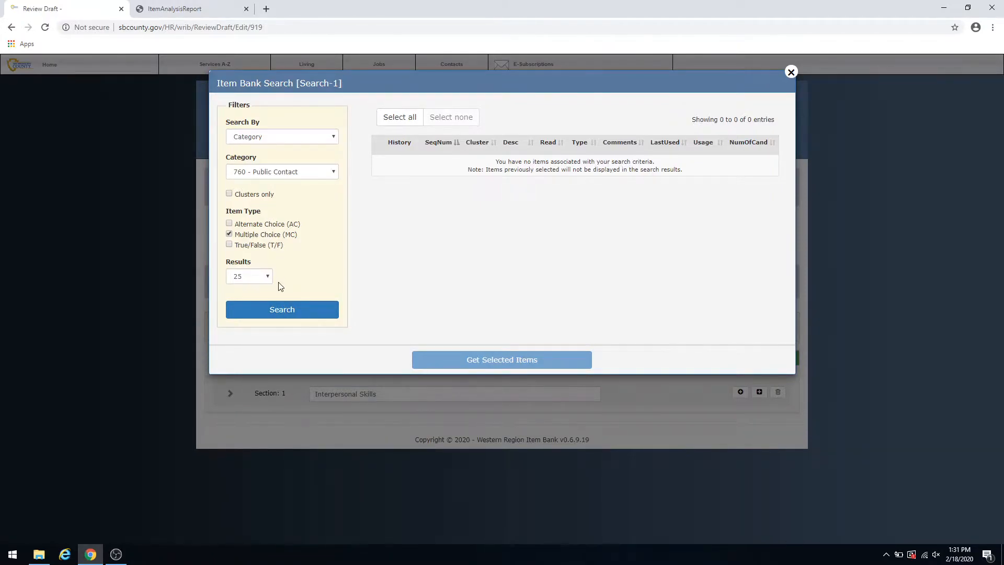
click(283, 309)
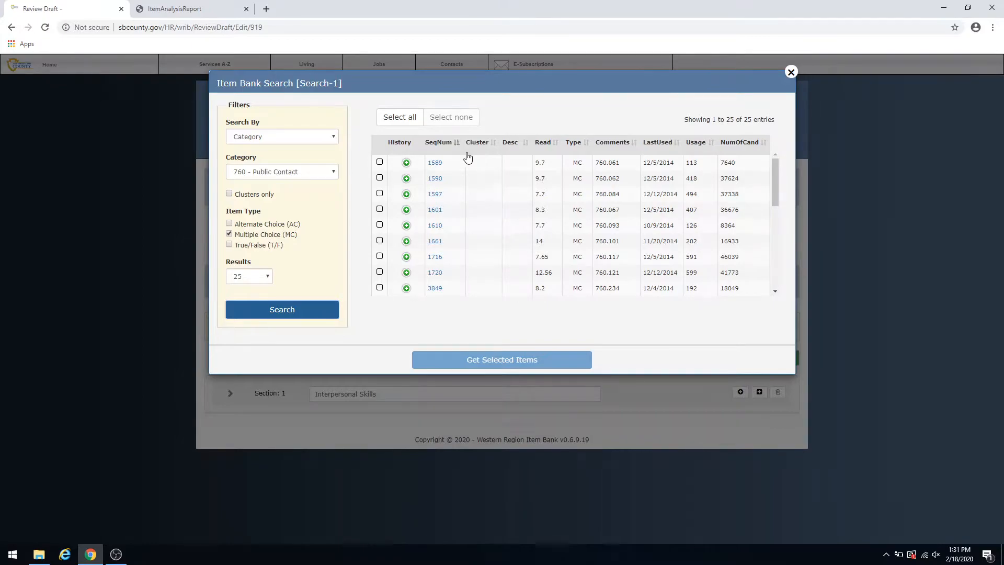
- Preview the question text of item 1589 and examine its usage history
click(436, 164)
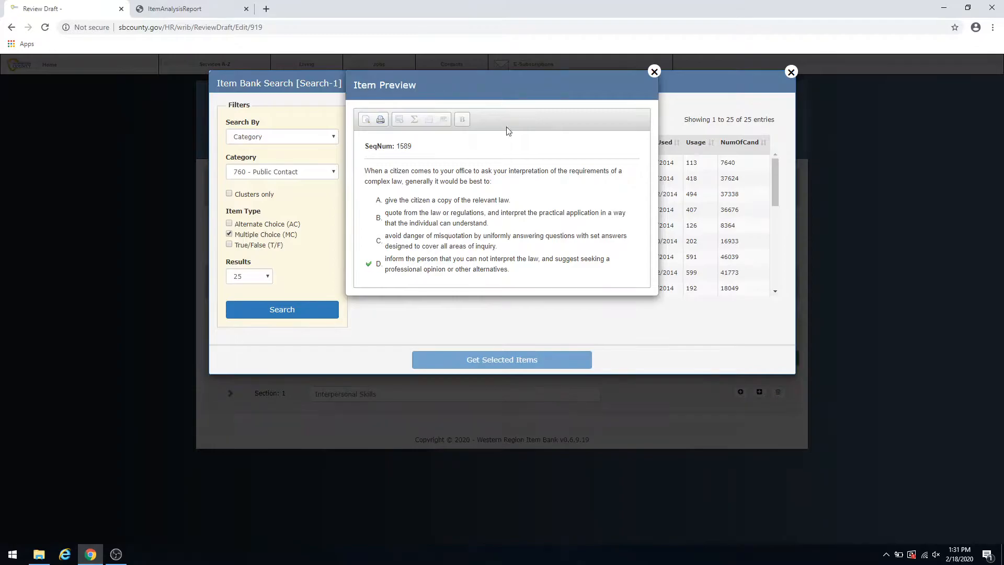
click(652, 71)
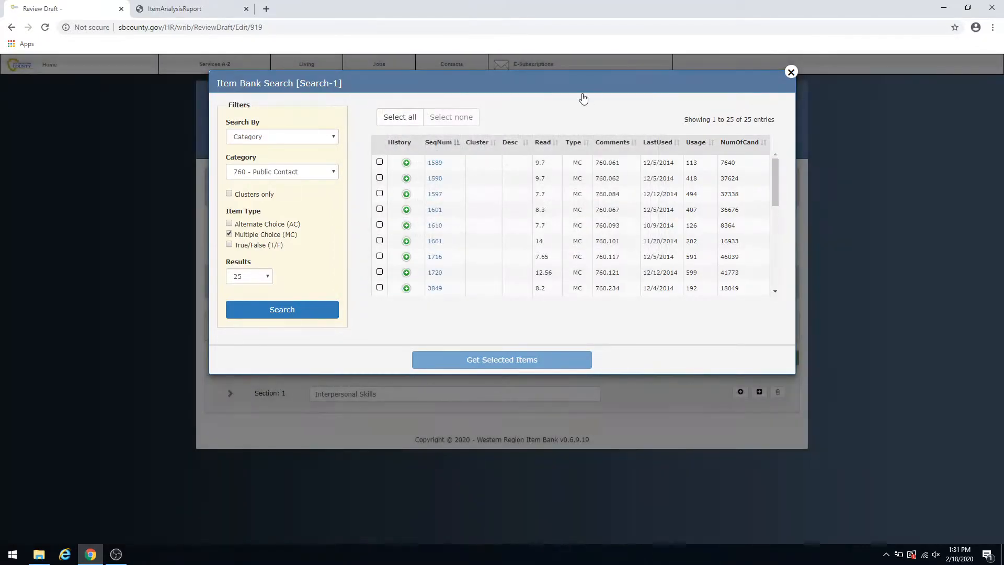
click(406, 163)
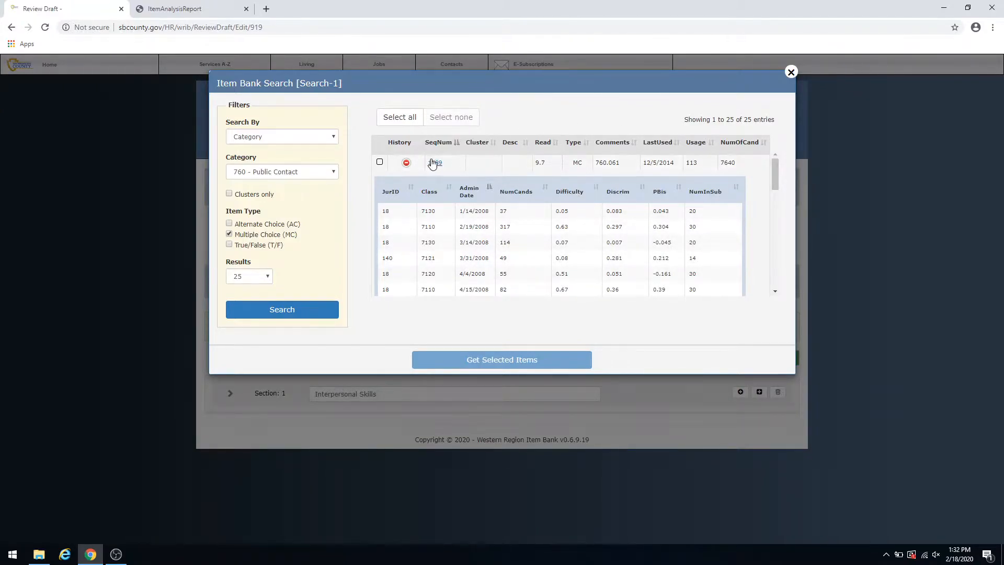
click(407, 163)
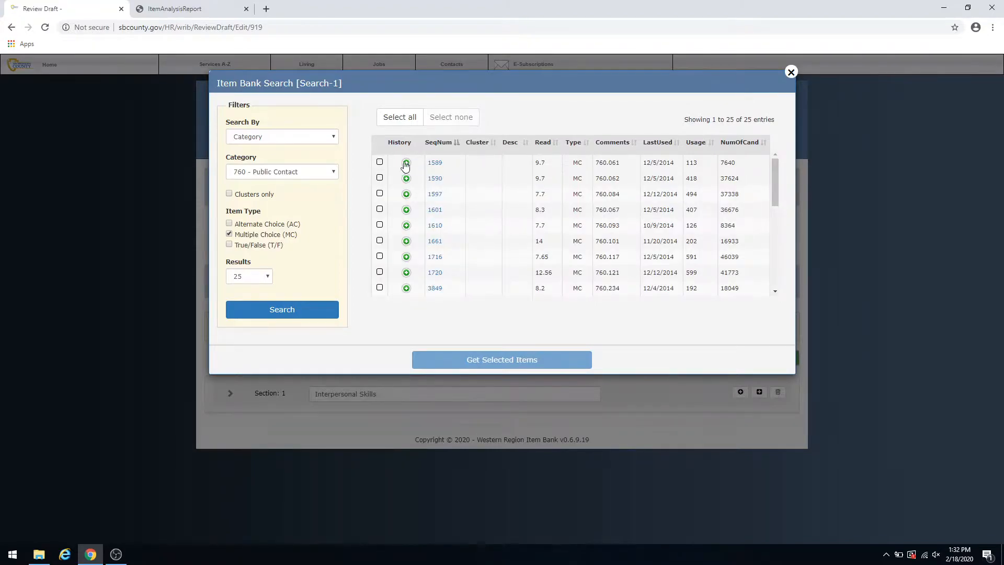
- Add items 1589, 1597 and 1601 from the search results to the Interpersonal Skills section
click(380, 162)
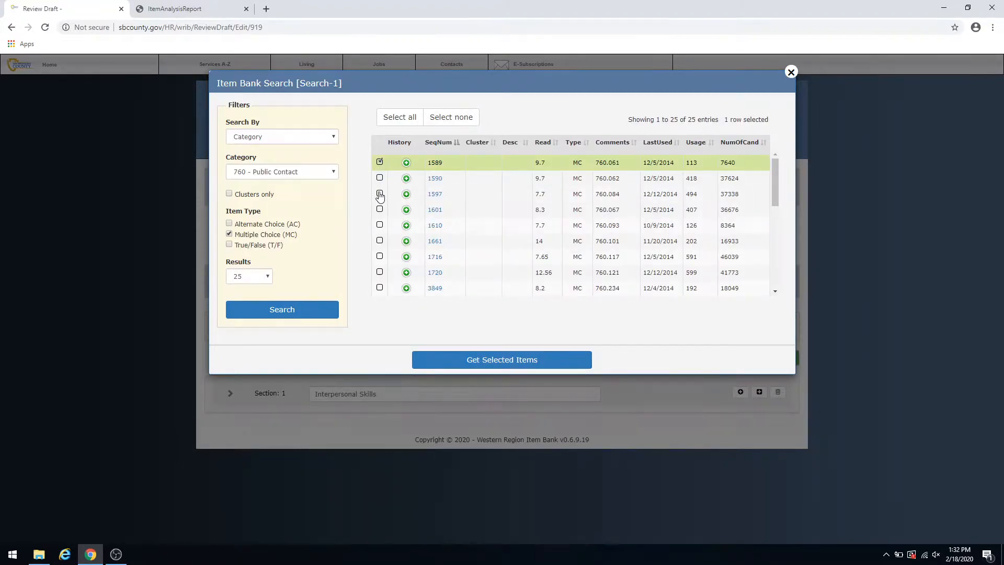
click(379, 194)
click(380, 209)
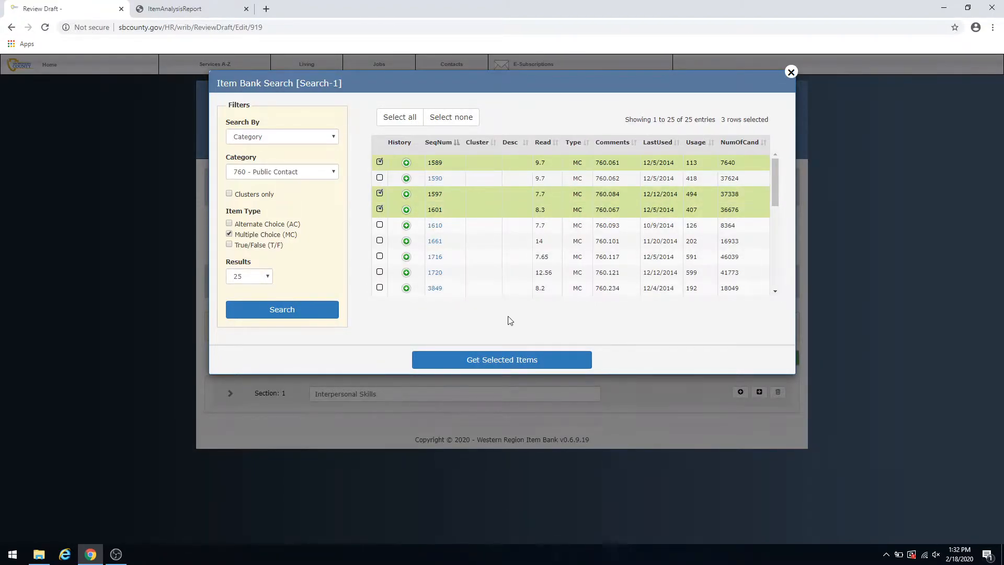
click(491, 359)
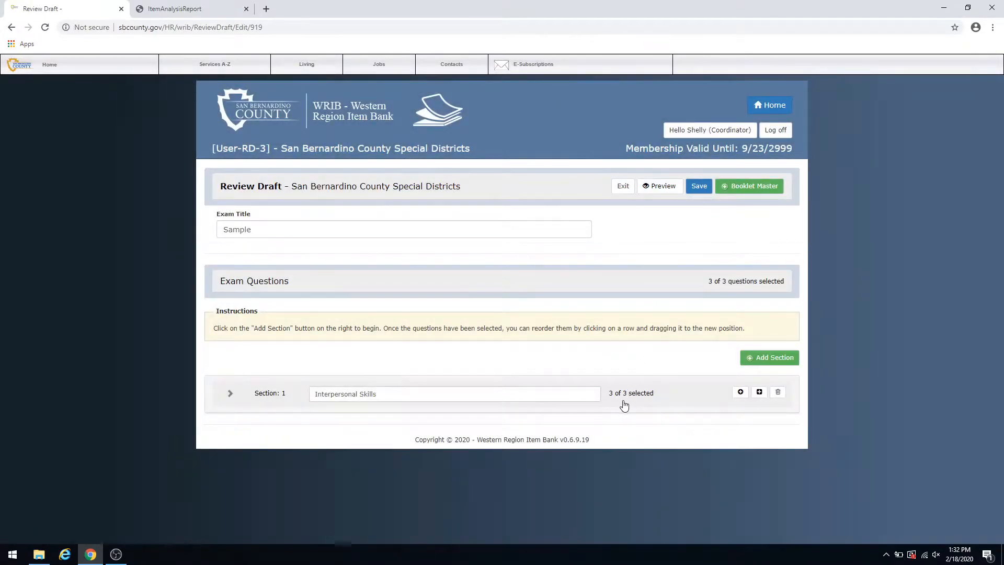
- Expand the Interpersonal Skills section and move item 1601 up to second place in the question order
click(229, 395)
scroll(320, 368, down, 1)
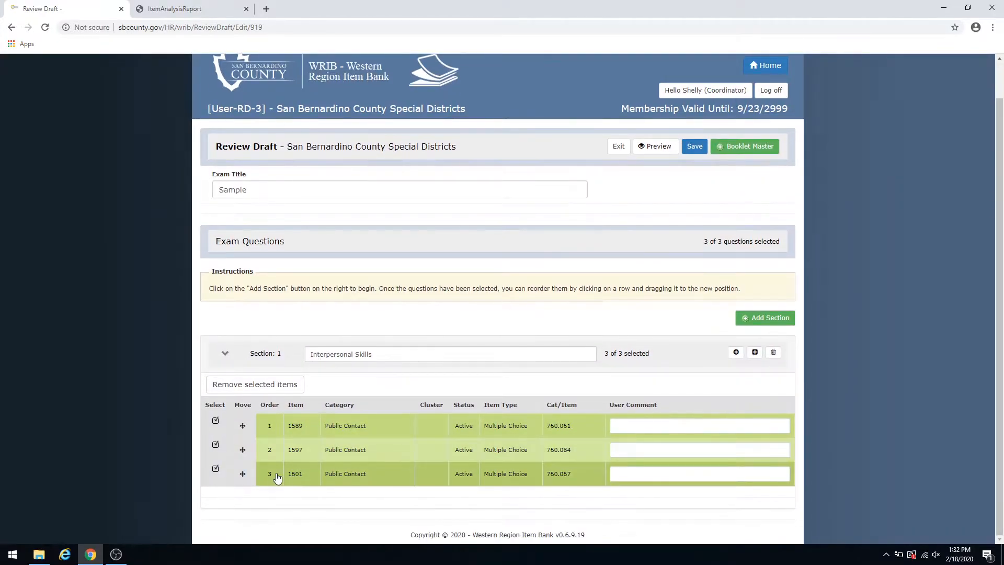
drag(240, 476, 241, 445)
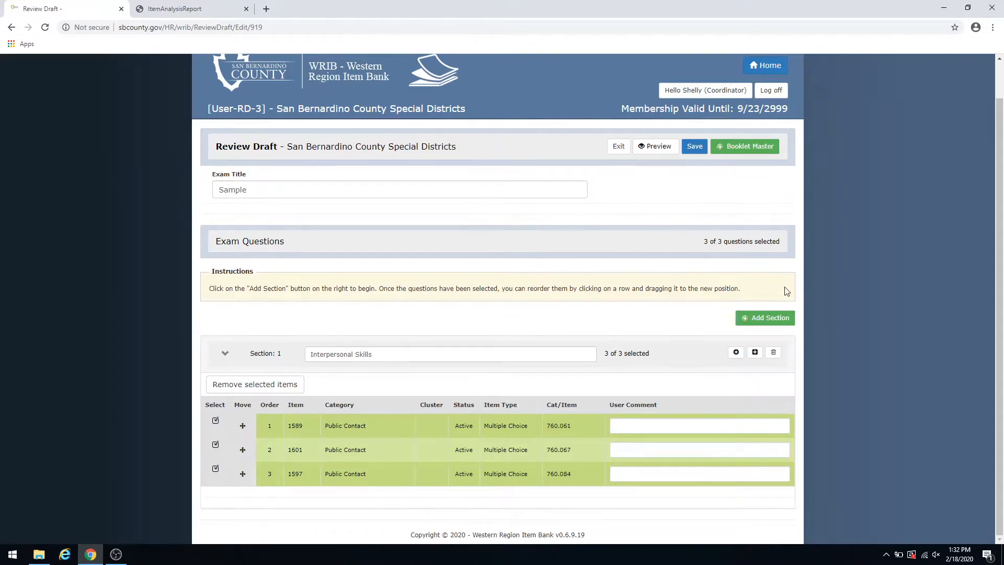
- Add a second section titled "Sheet Metal" to the review draft
click(756, 320)
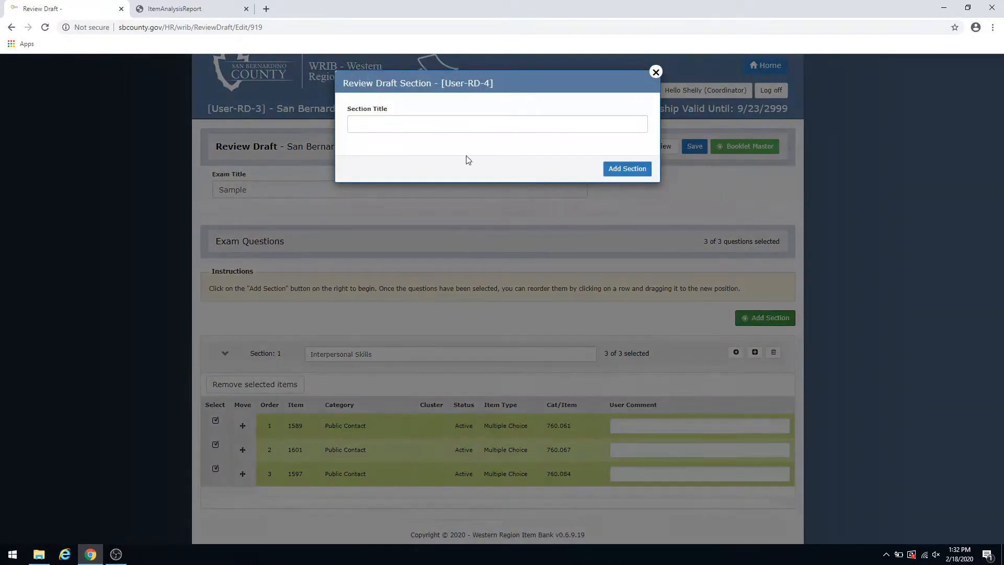
click(460, 124)
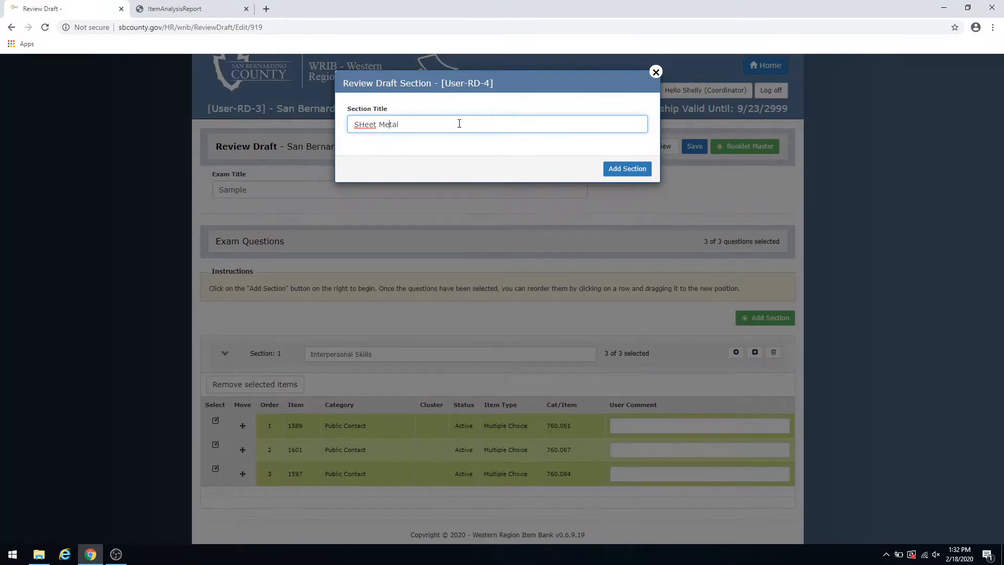
key(BackSpace)
text(h)
click(626, 169)
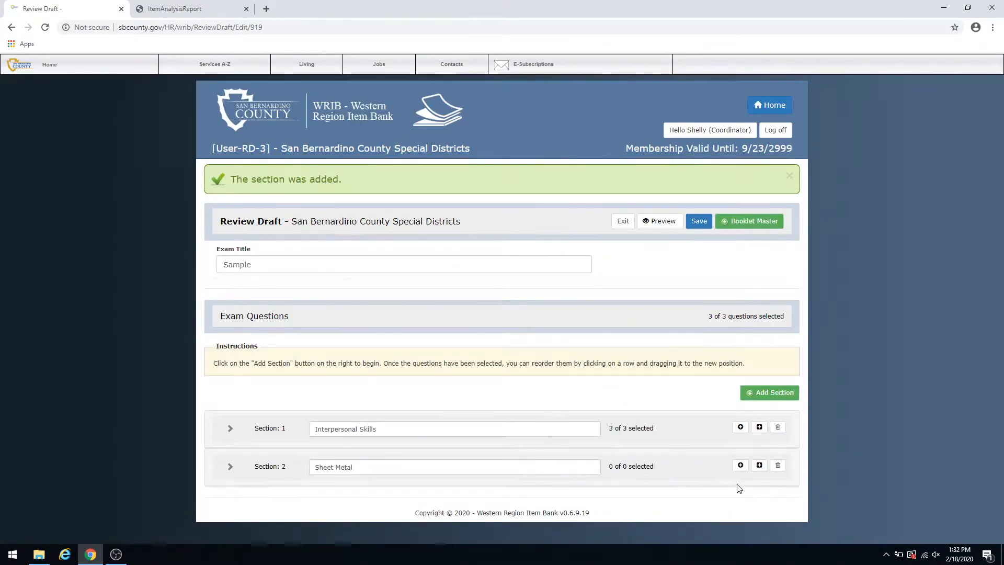
- For the Sheet Metal section, search the item bank by category 1020 - Sheet Metal, limited to multiple-choice items
click(740, 465)
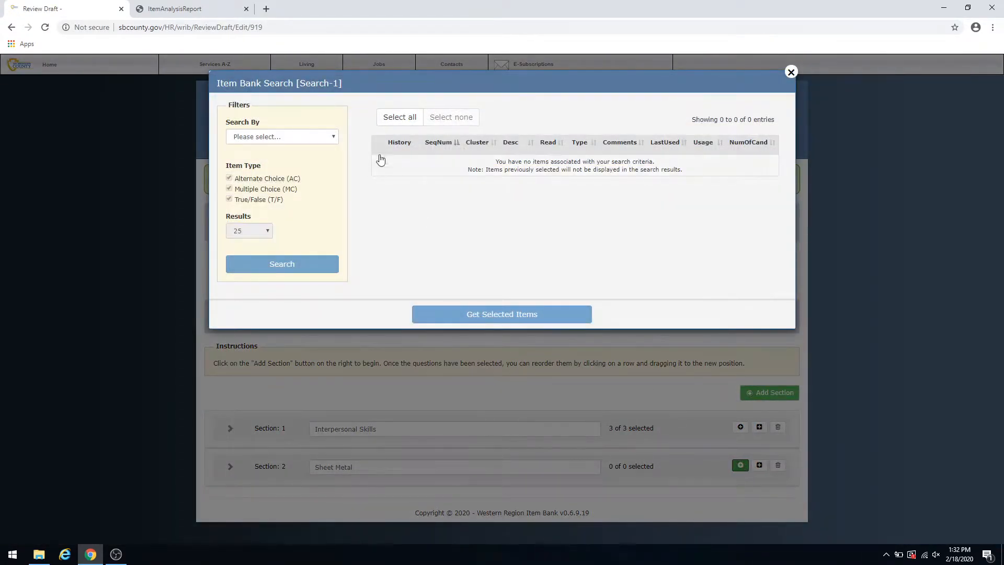
click(324, 137)
click(319, 157)
click(317, 175)
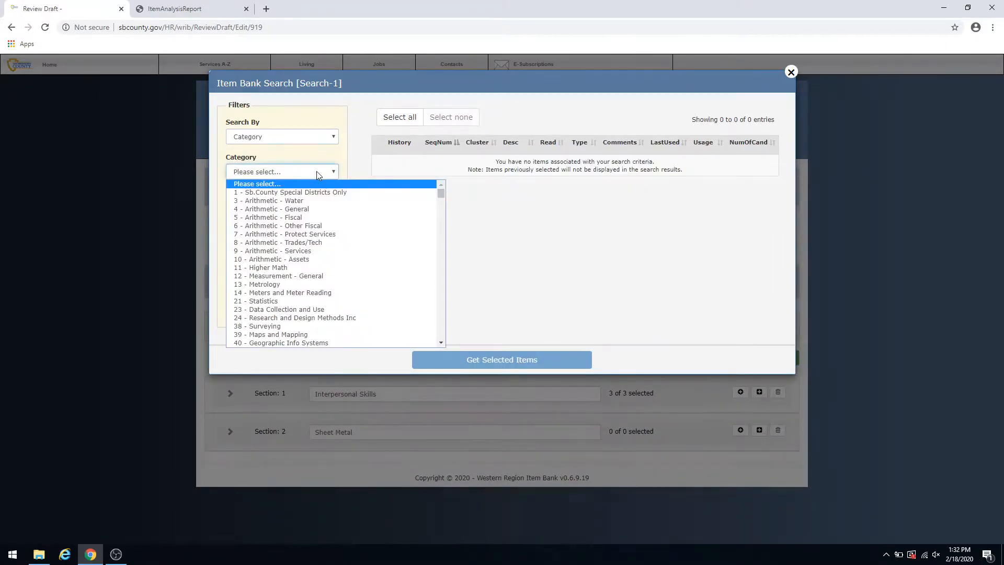
drag(440, 192, 441, 331)
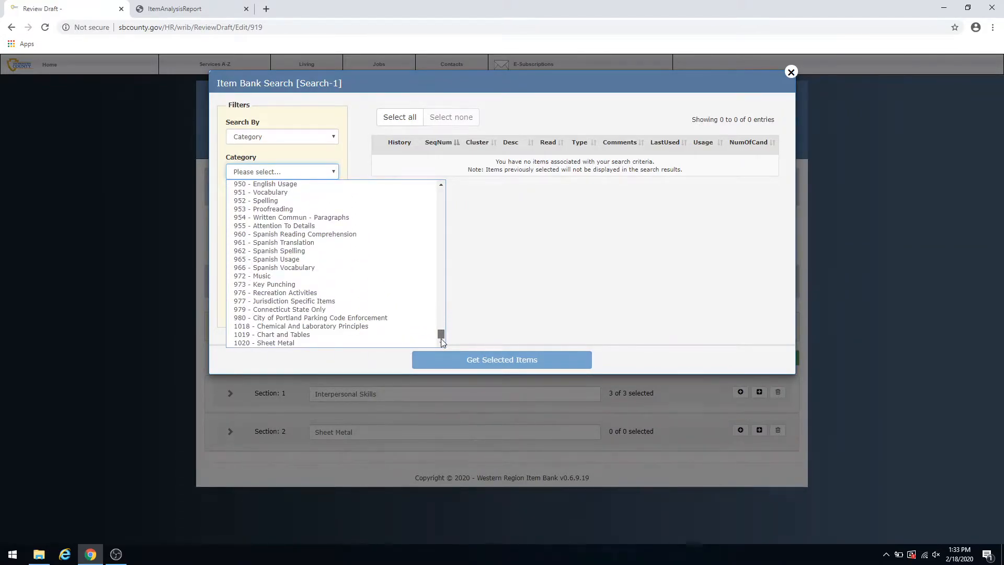
click(308, 343)
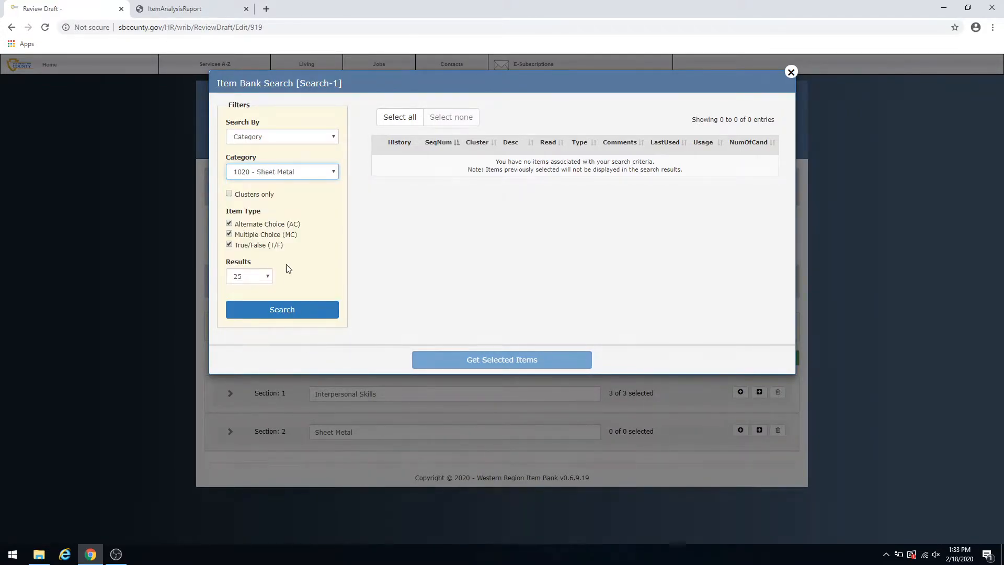
click(229, 224)
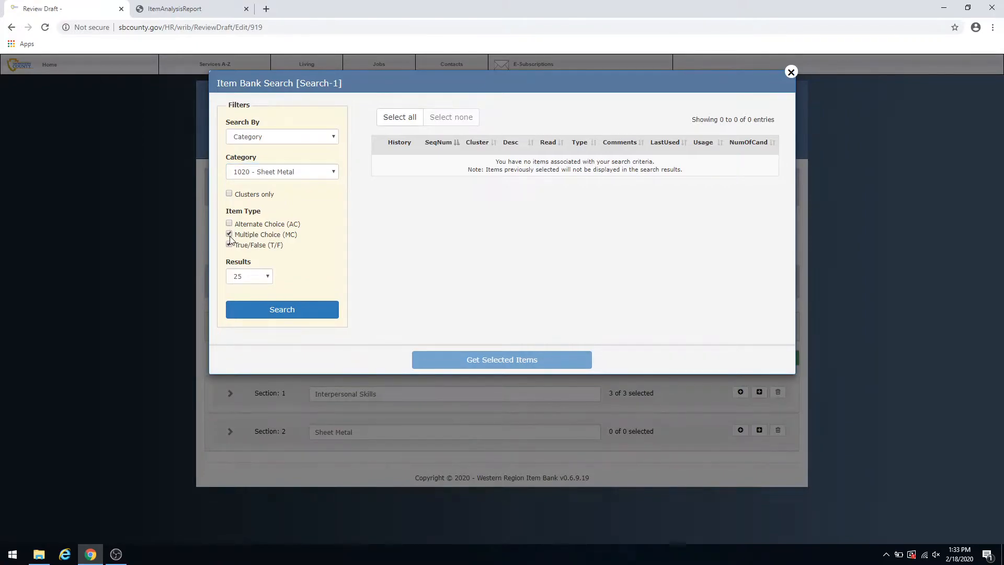
click(229, 244)
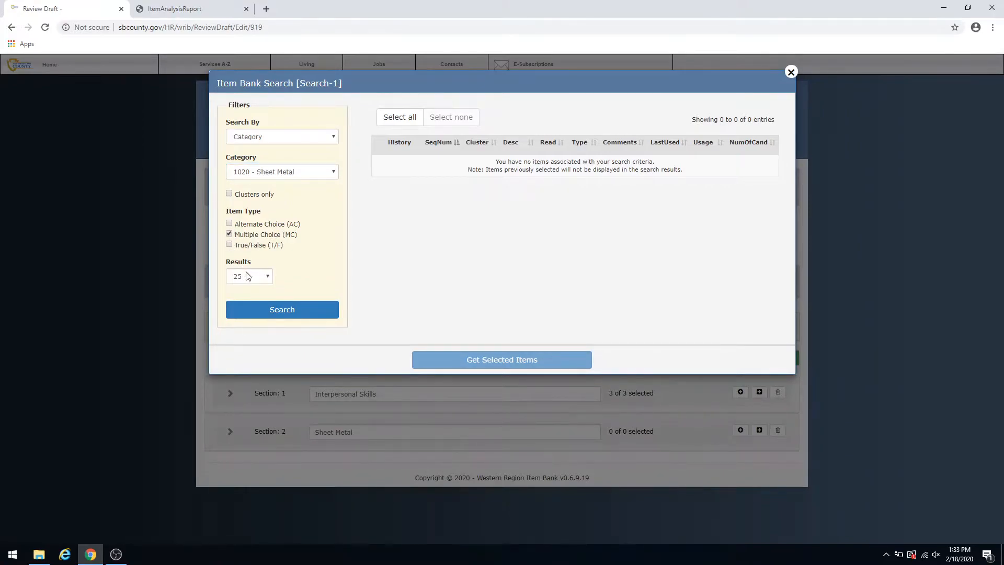
click(273, 311)
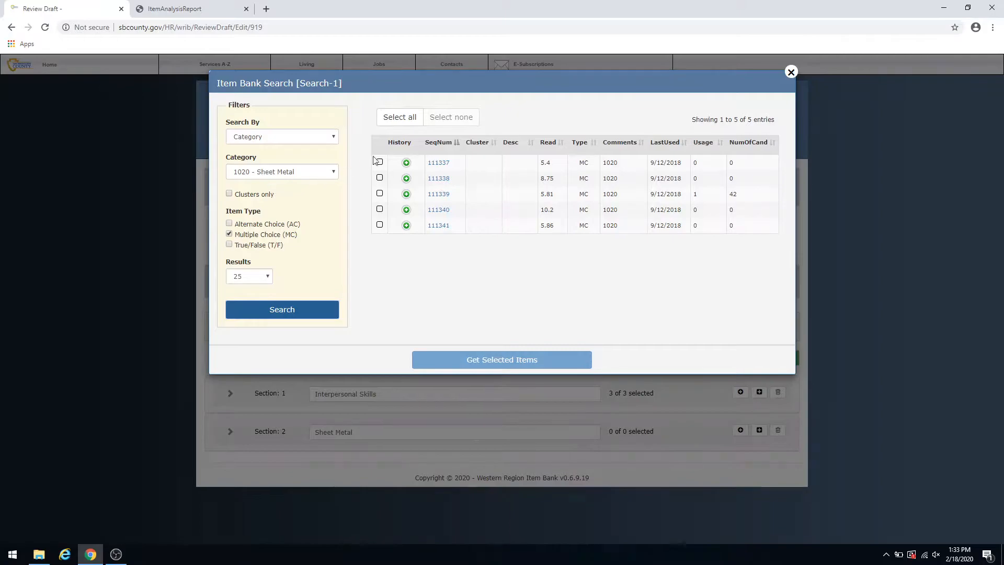
- Preview item 111338 and inspect the usage history of item 111339 in the Sheet Metal search results
click(380, 163)
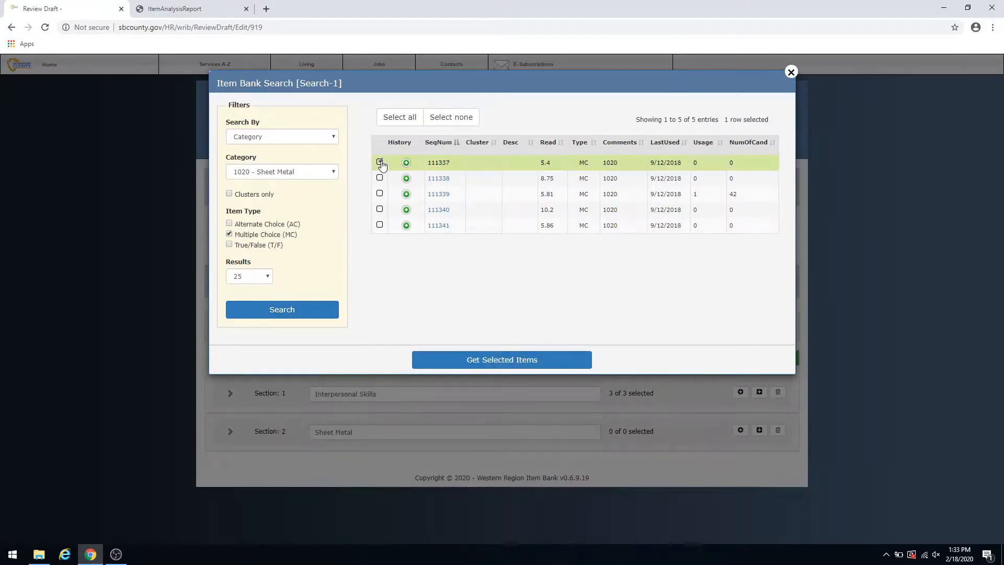
click(439, 180)
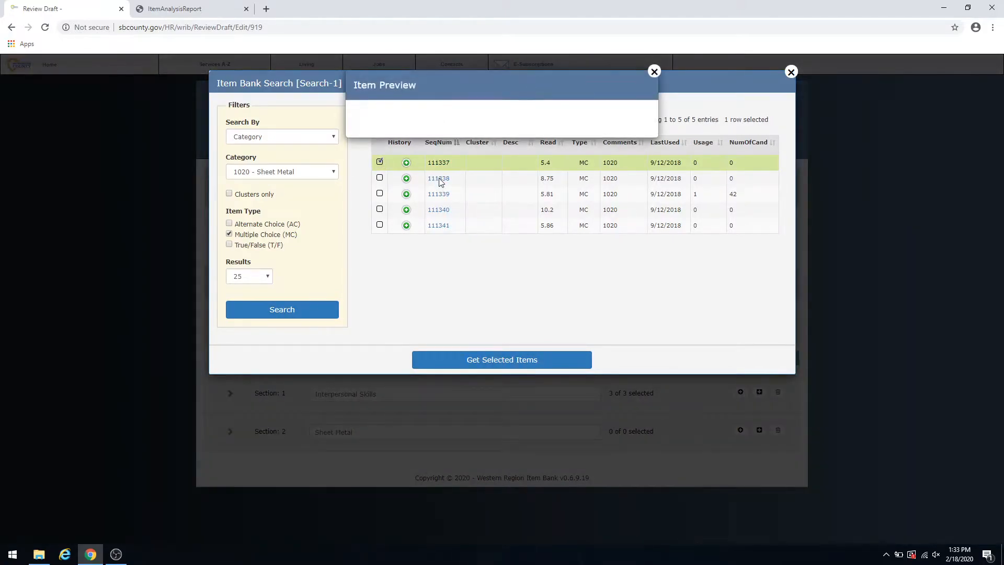
click(654, 72)
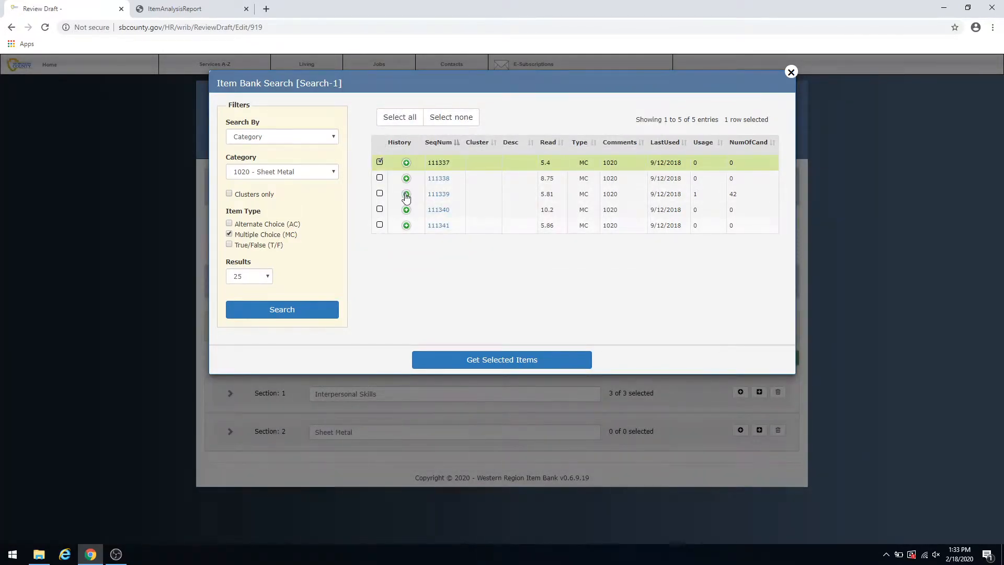
click(406, 195)
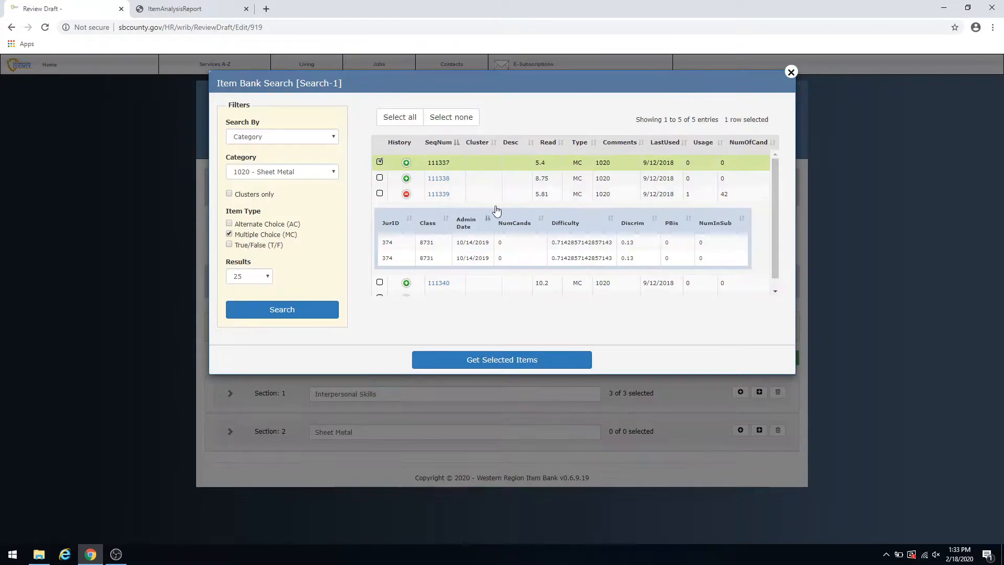
click(406, 194)
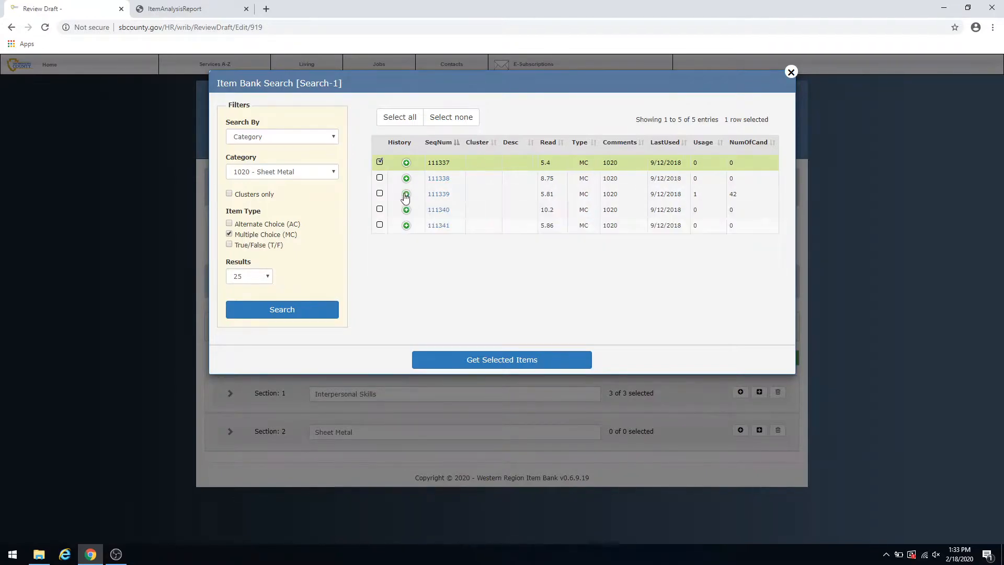
- Add all the search results, items 111337 to 111341, to the Sheet Metal section
click(379, 209)
click(380, 194)
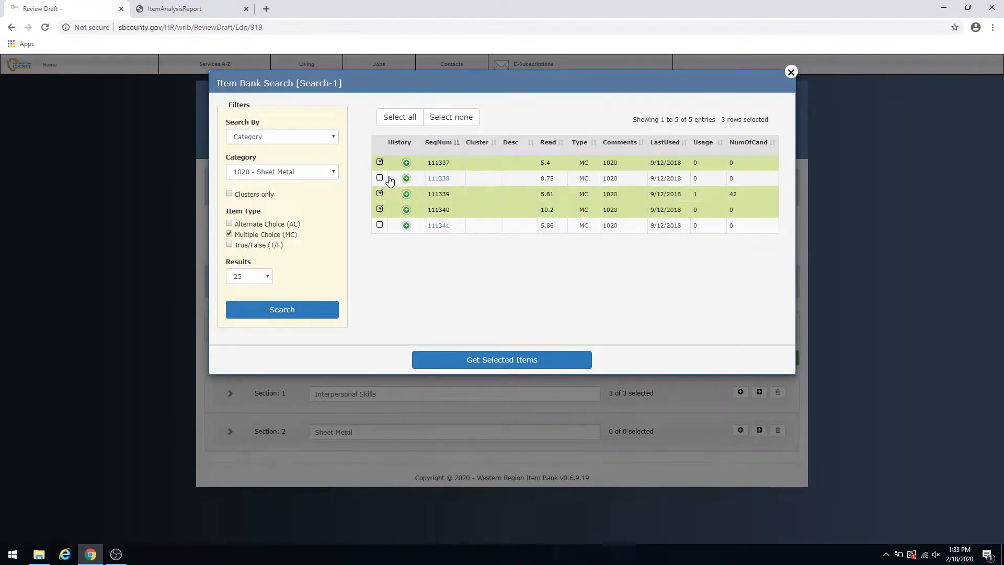
click(409, 118)
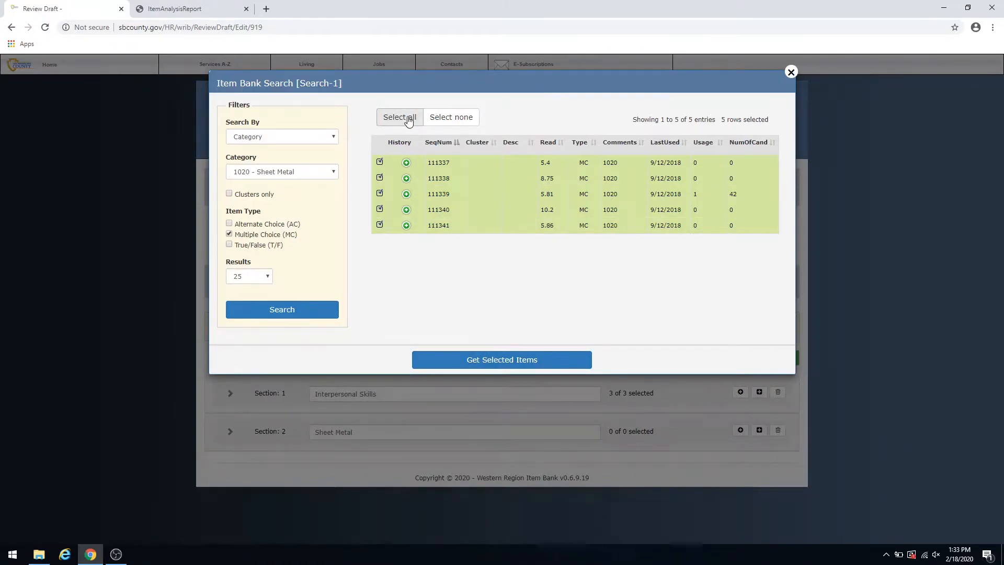
click(489, 363)
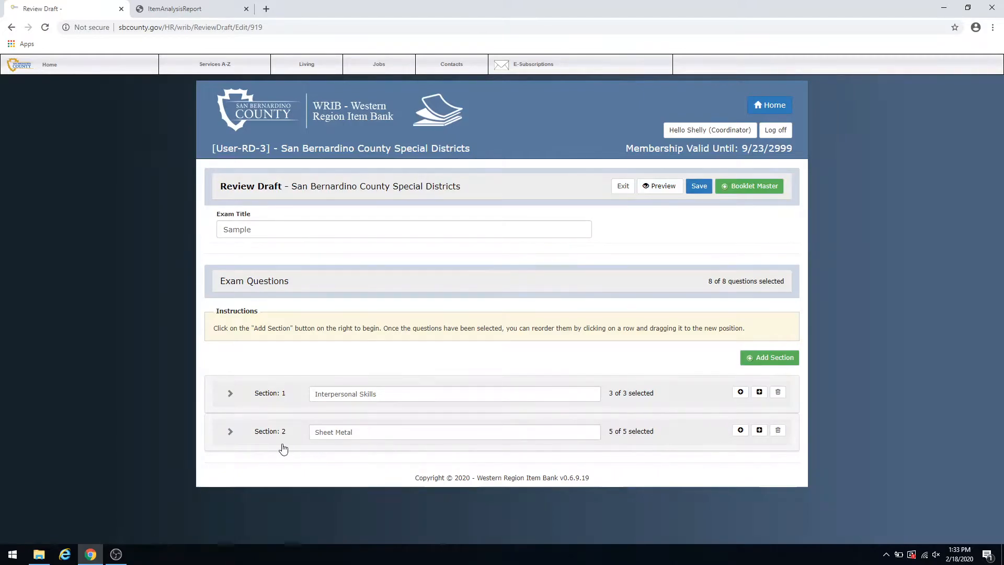
- Move item 111340 up to second place in the Sheet Metal section's question order and save the review draft
click(230, 432)
scroll(314, 407, down, 3)
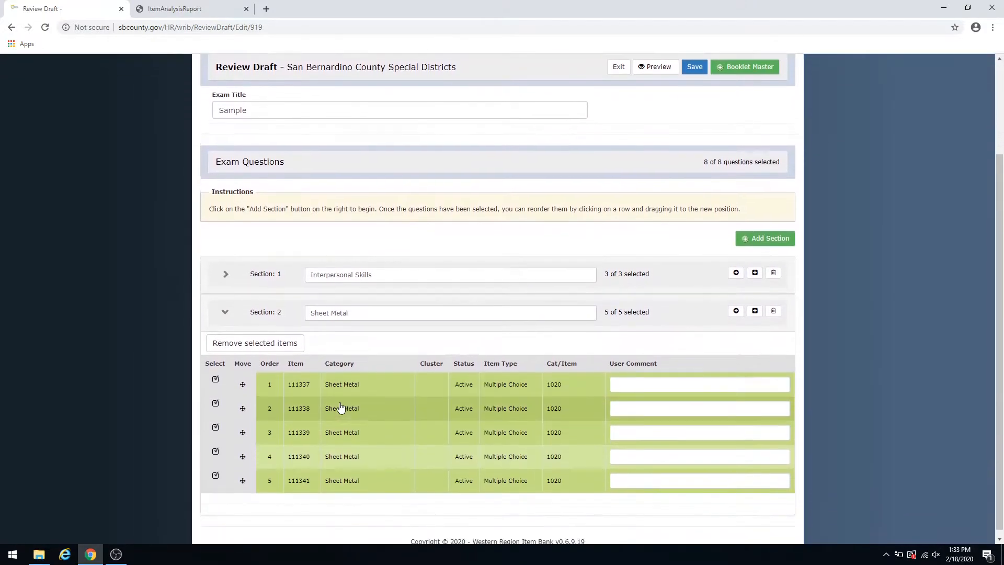
drag(245, 451, 248, 396)
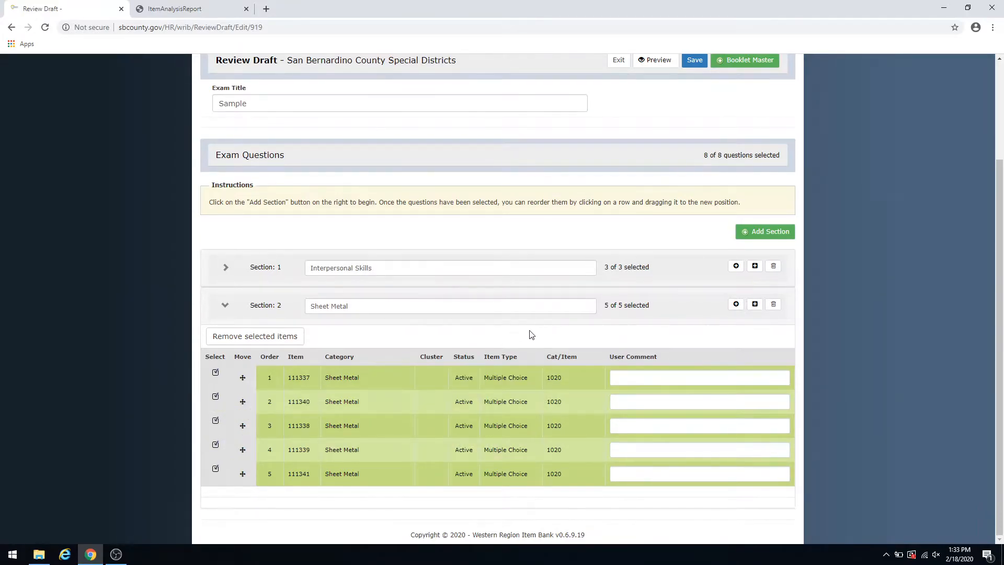
click(226, 308)
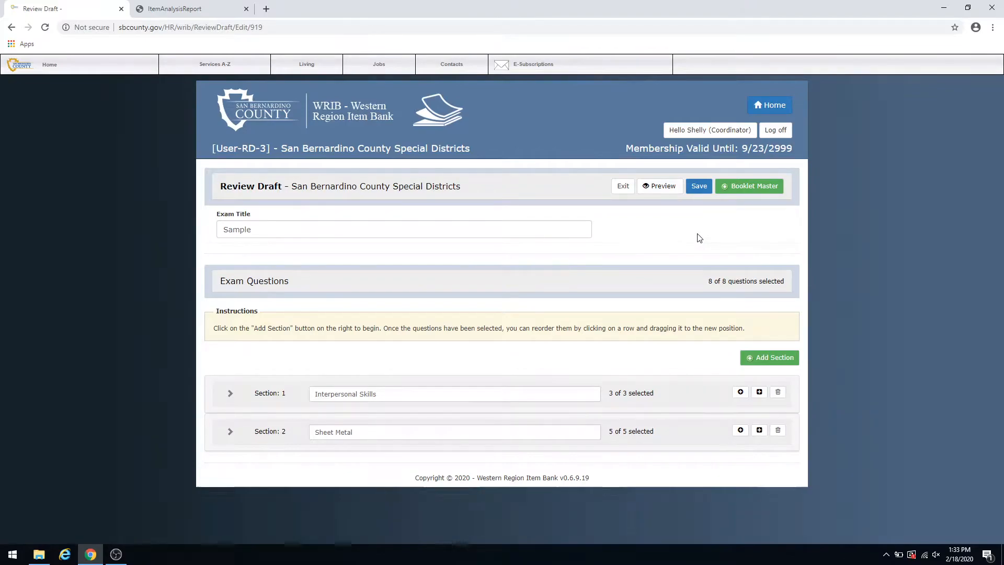
click(700, 189)
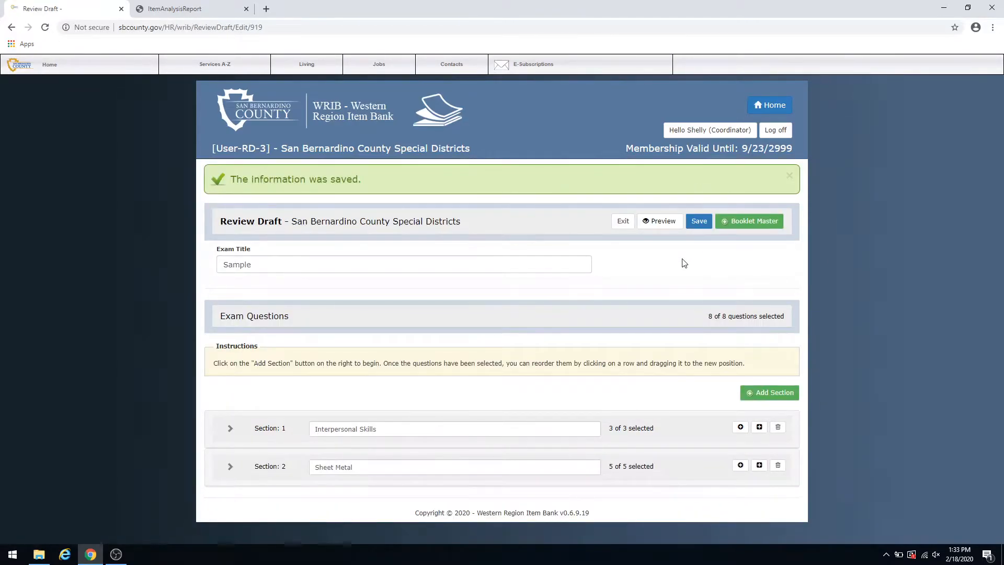
- Preview the Sample review draft as a PDF and read through the questions of both sections to the end
click(658, 222)
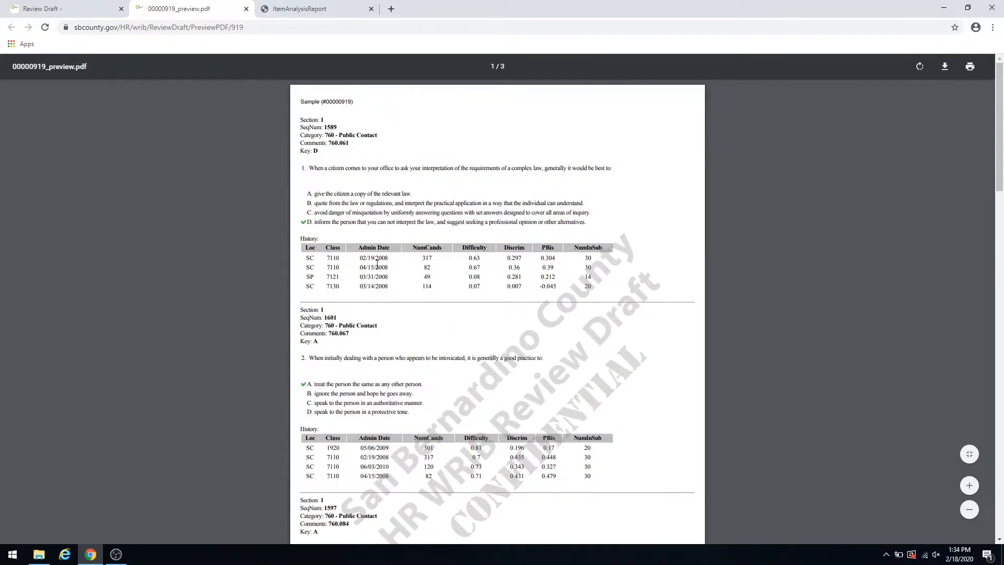
scroll(440, 362, down, 13)
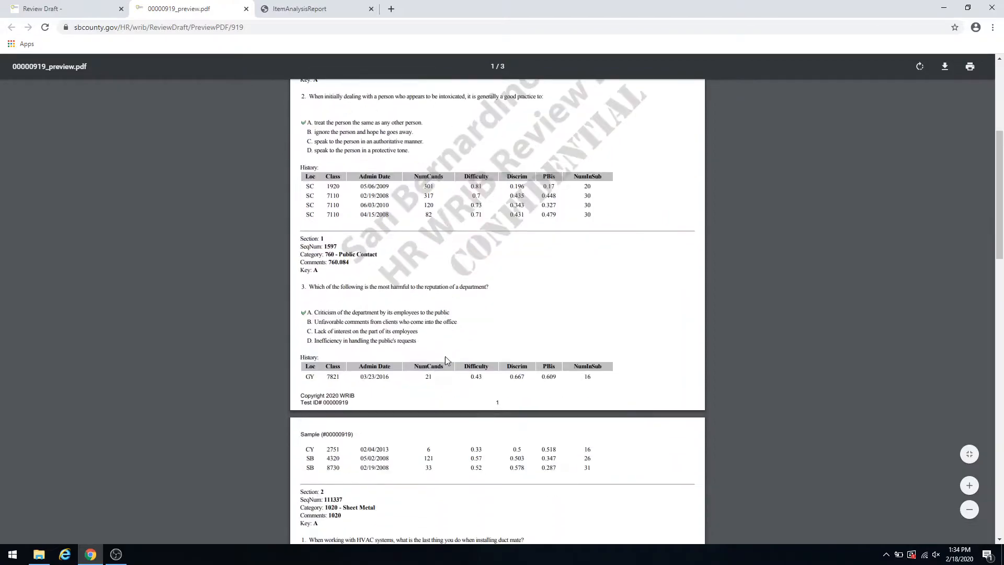
scroll(449, 361, down, 3)
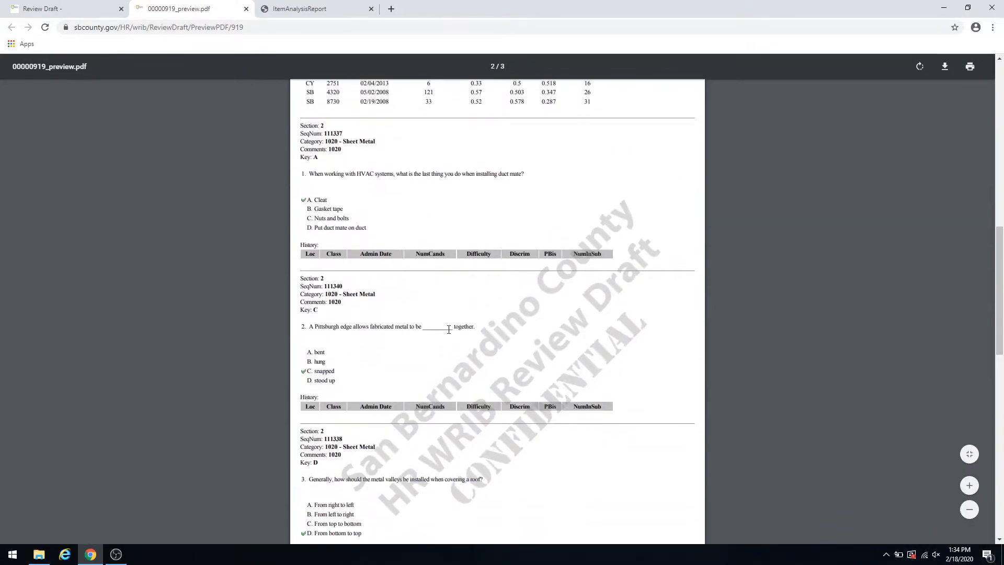
scroll(449, 330, down, 1)
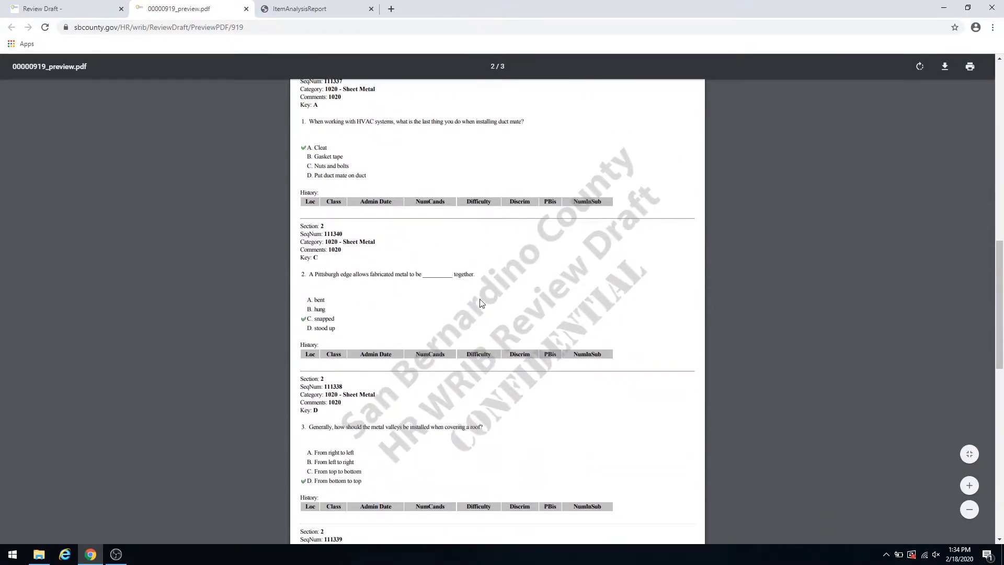
scroll(482, 302, down, 12)
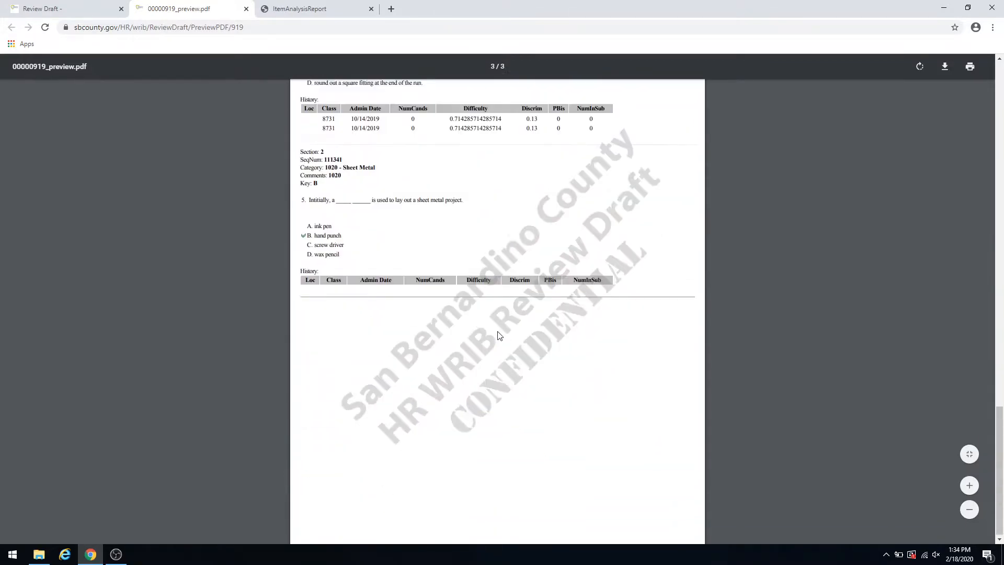
scroll(499, 336, down, 1)
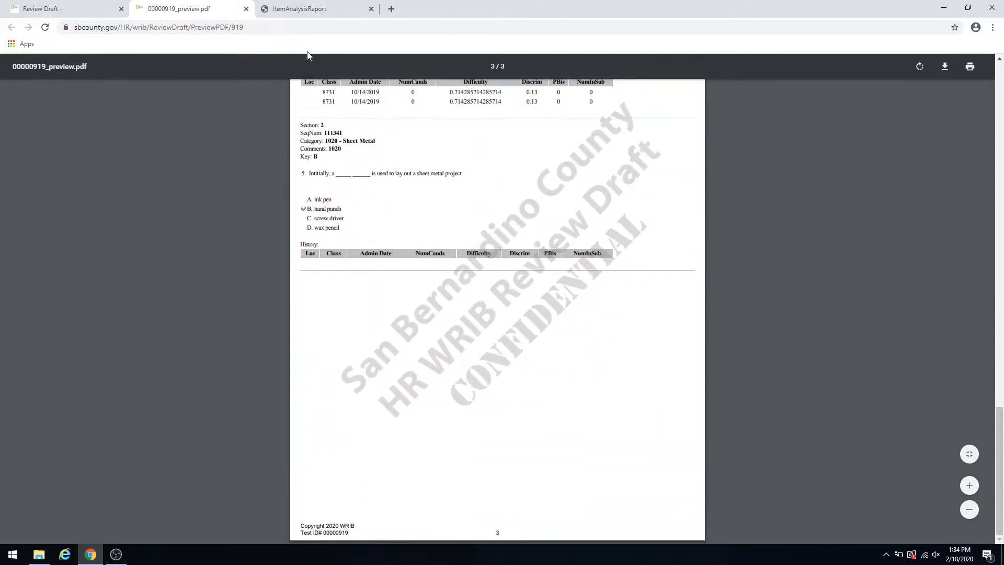
- Return to the review draft and move item 111341 up to third place in the Sheet Metal section
click(102, 13)
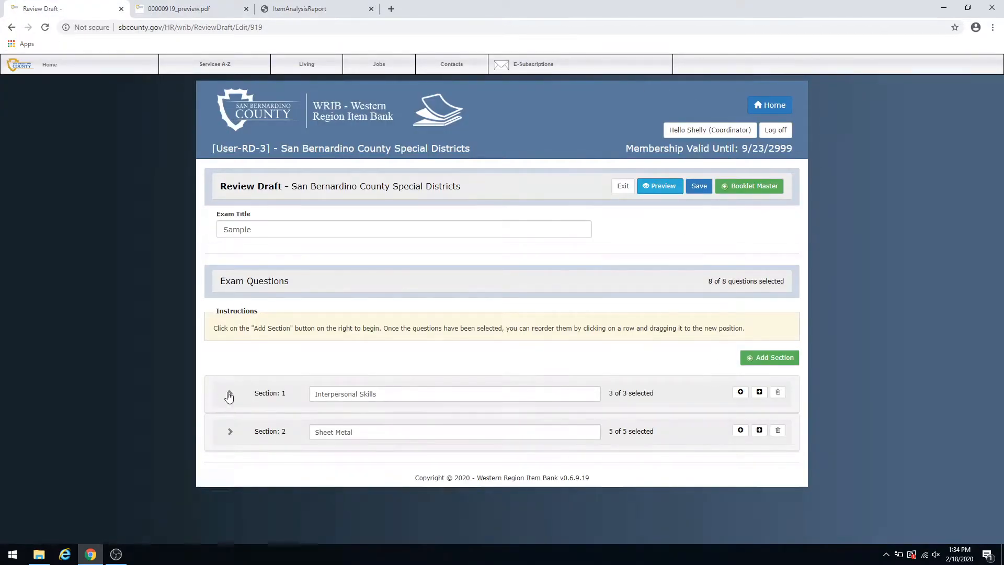
click(229, 432)
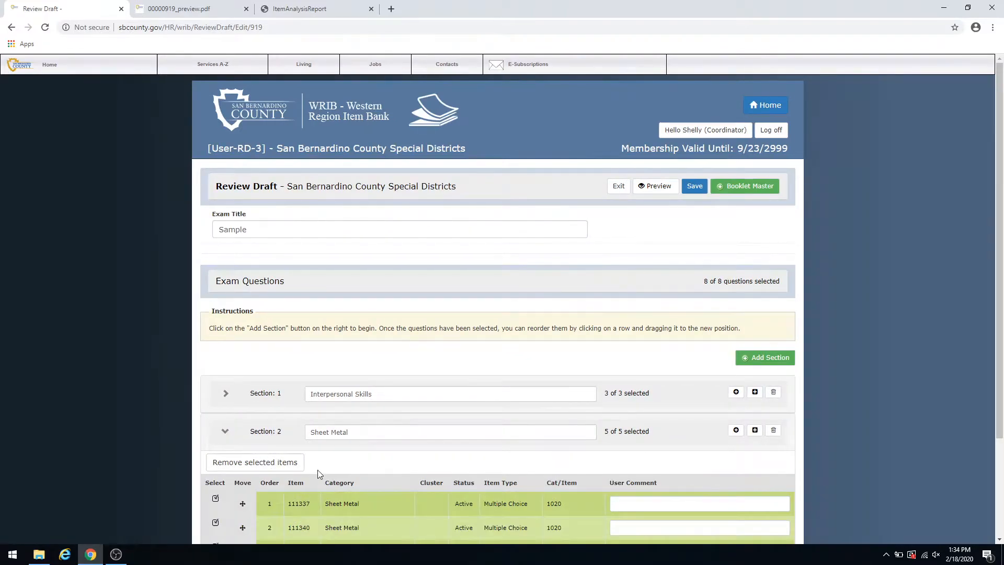
scroll(317, 469, down, 3)
drag(240, 473, 233, 407)
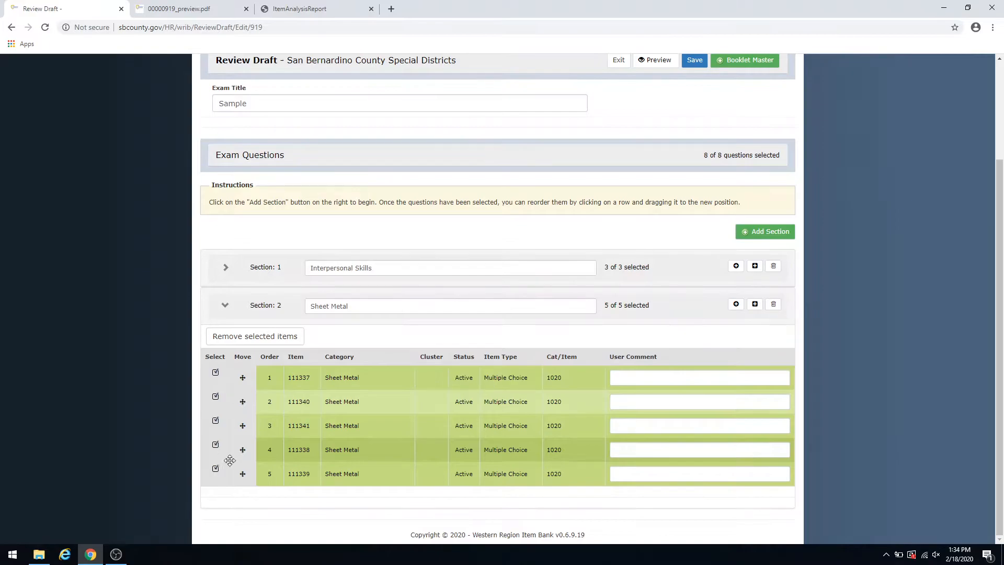
- Remove items 111337 and 111340 from the Sheet Metal section, excluding items 111341, 111338 and 111339 from the removal
click(215, 469)
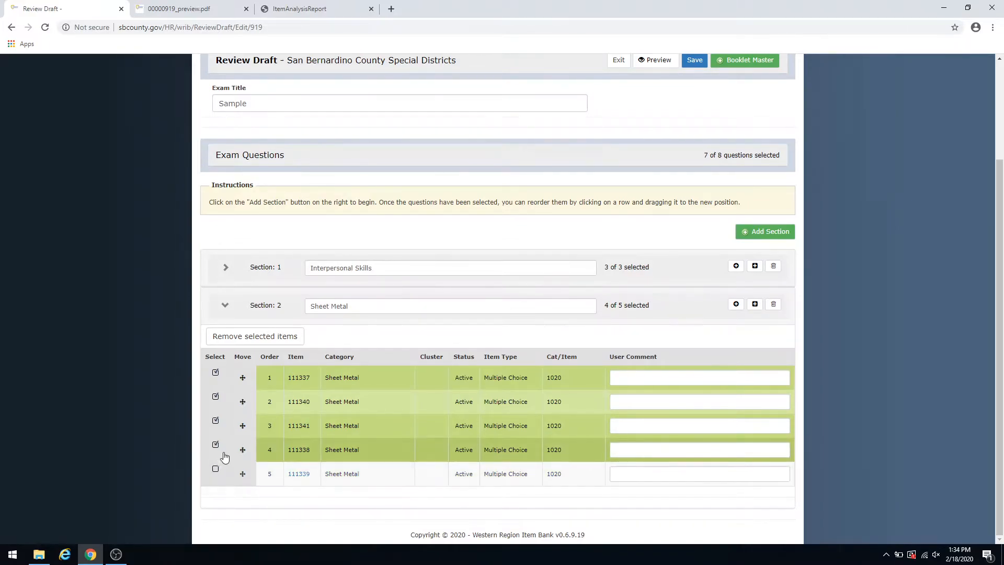
click(214, 444)
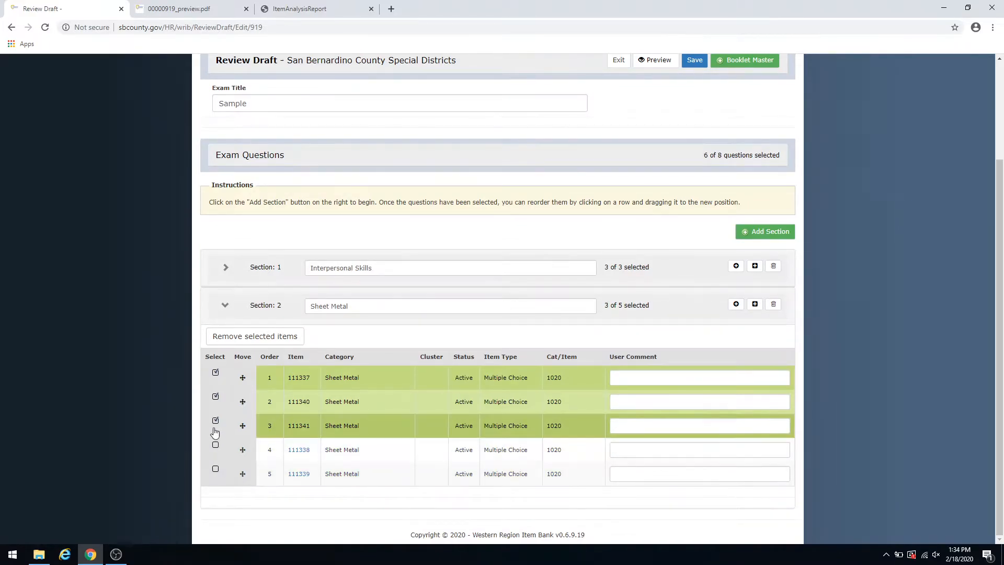
click(215, 421)
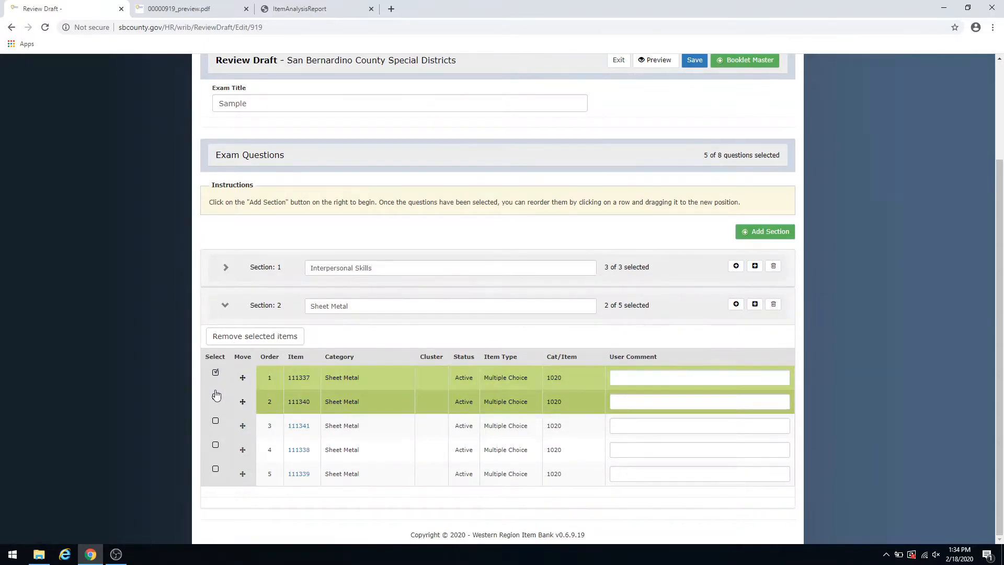
click(239, 338)
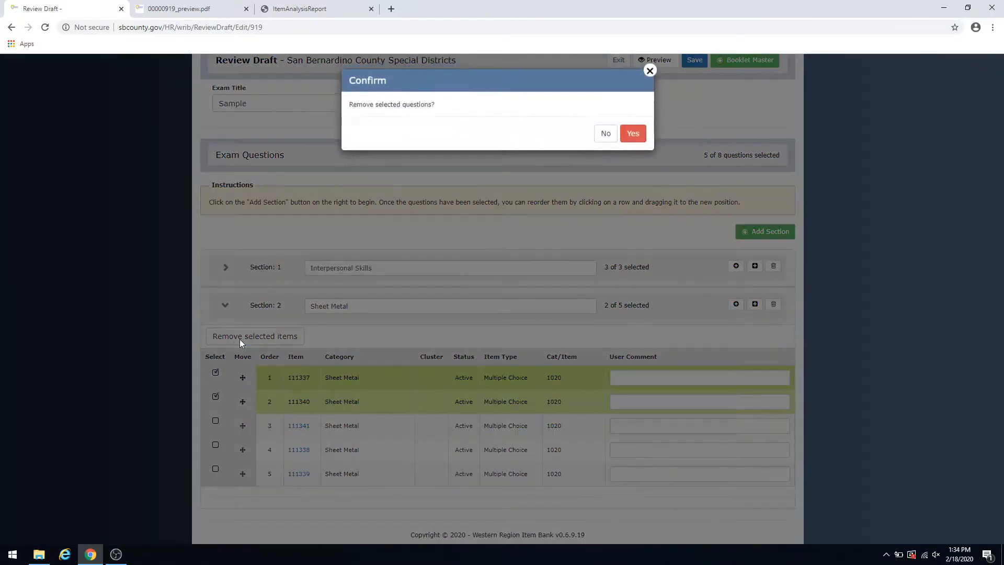
click(635, 136)
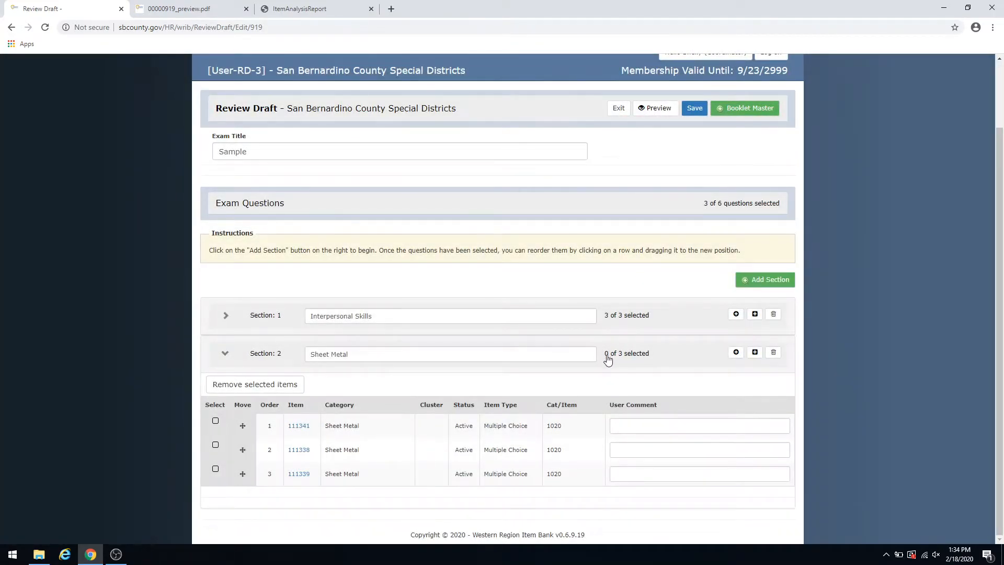
- Reselect items 111341, 111338 and 111339 in the Sheet Metal section and save the review draft
click(215, 421)
click(216, 446)
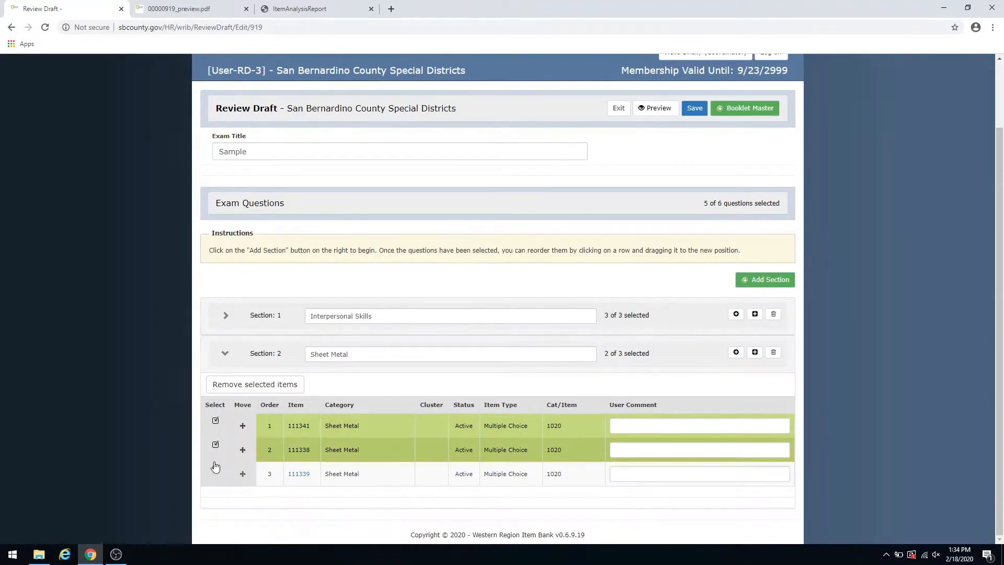
click(215, 469)
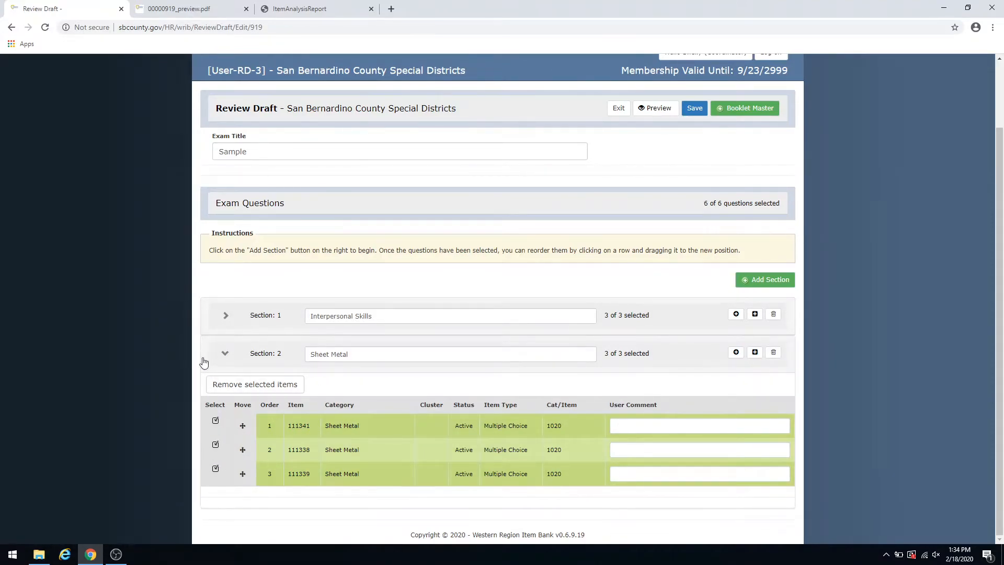
click(227, 354)
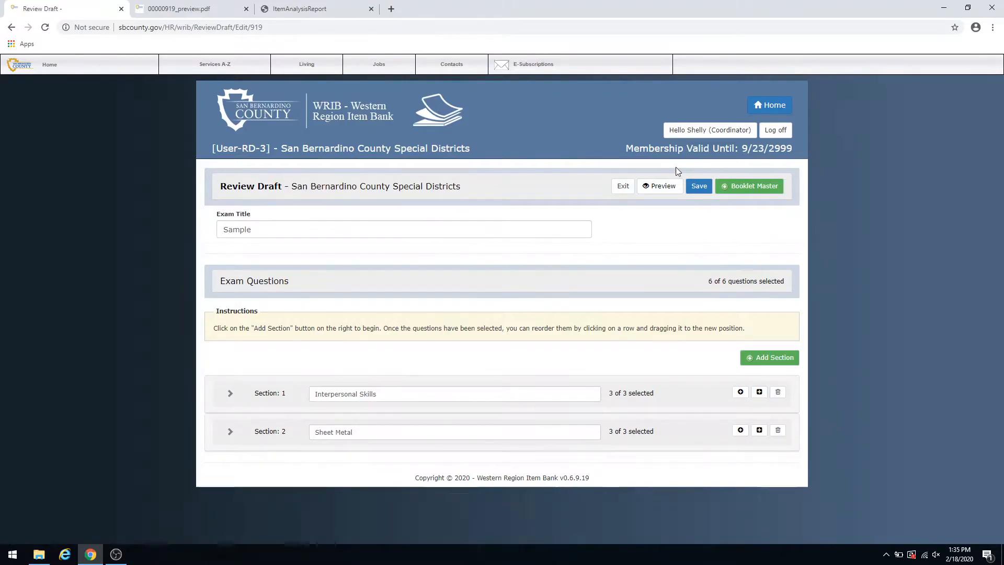
click(697, 187)
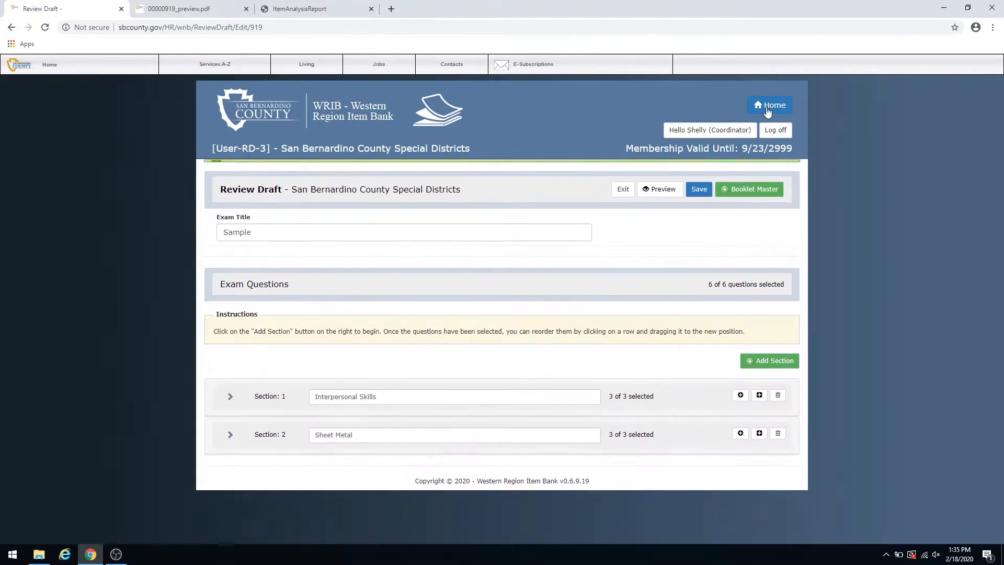
- From the list of review drafts, open the PDF preview of the Sample draft and review its questions
click(764, 107)
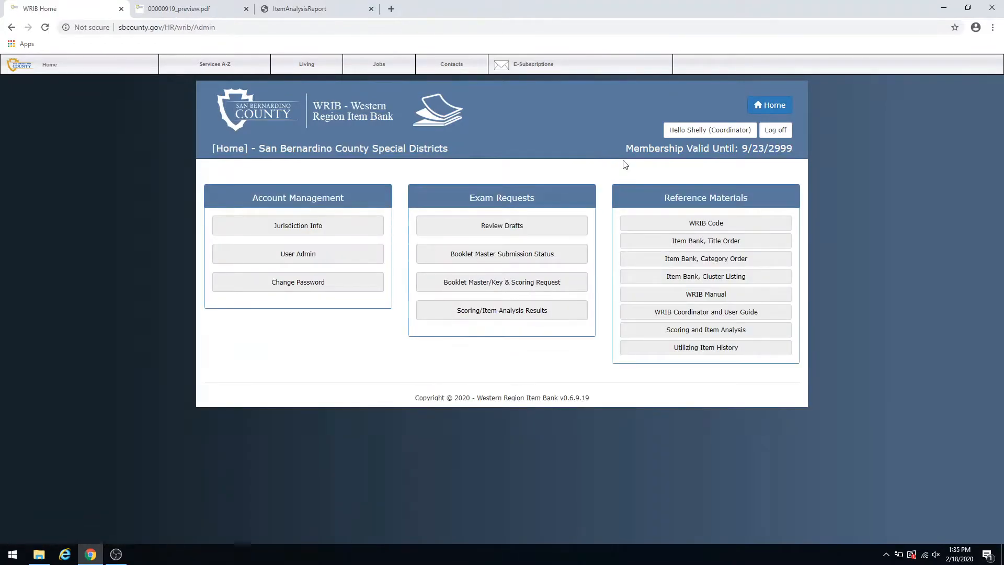
click(490, 226)
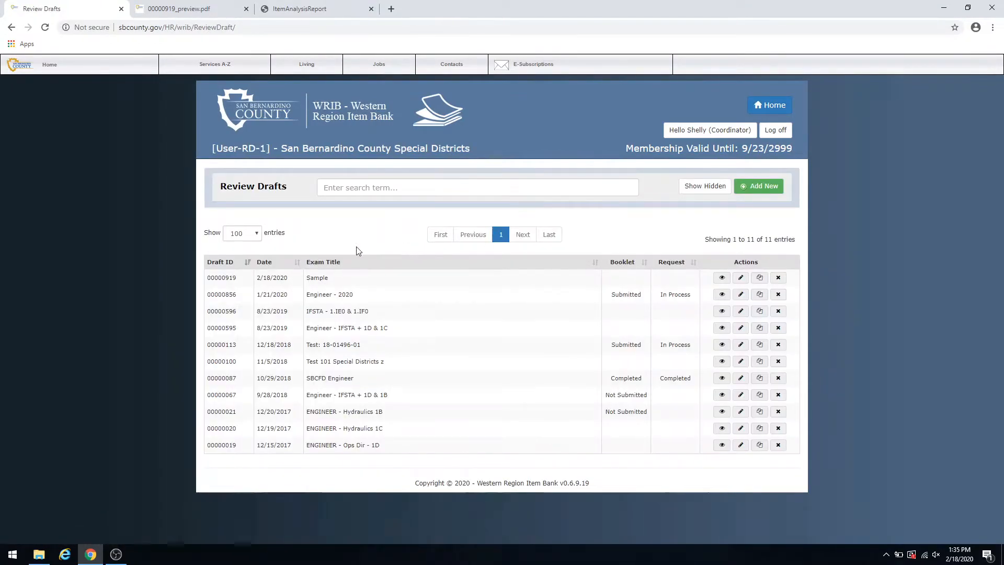
click(722, 278)
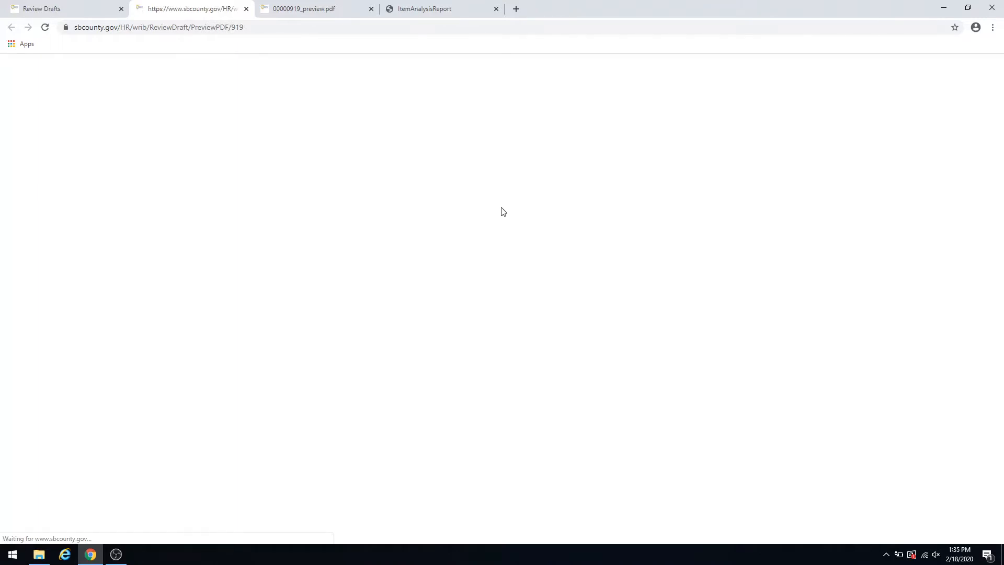
scroll(526, 201, down, 15)
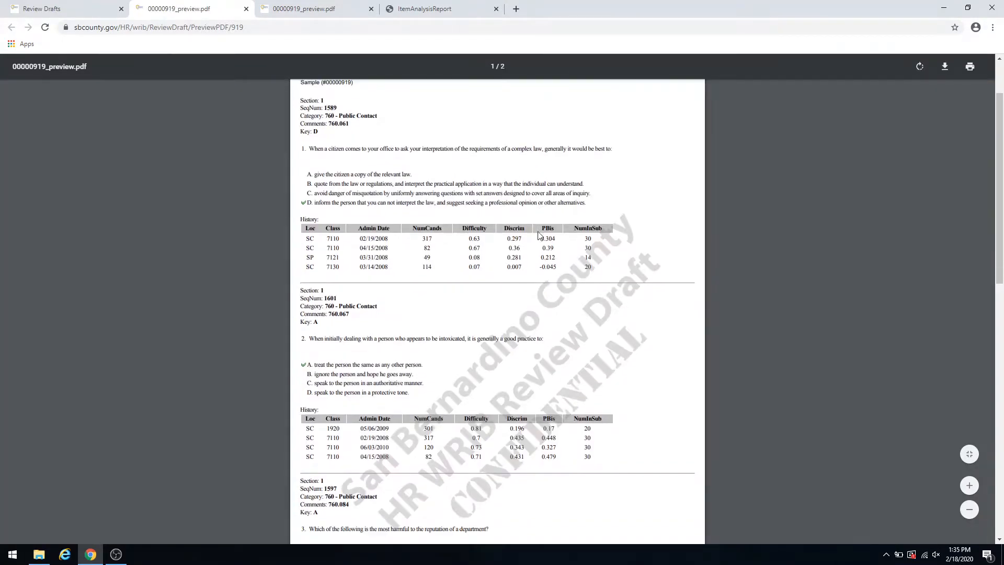
scroll(526, 283, down, 5)
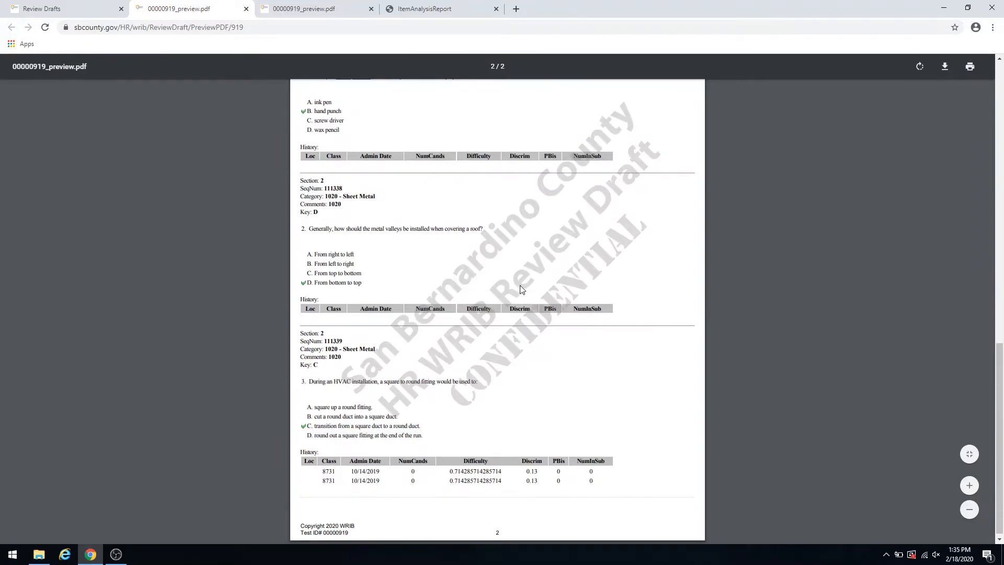
- Close the PDF preview and create a booklet master from the Sample review draft
scroll(521, 290, up, 20)
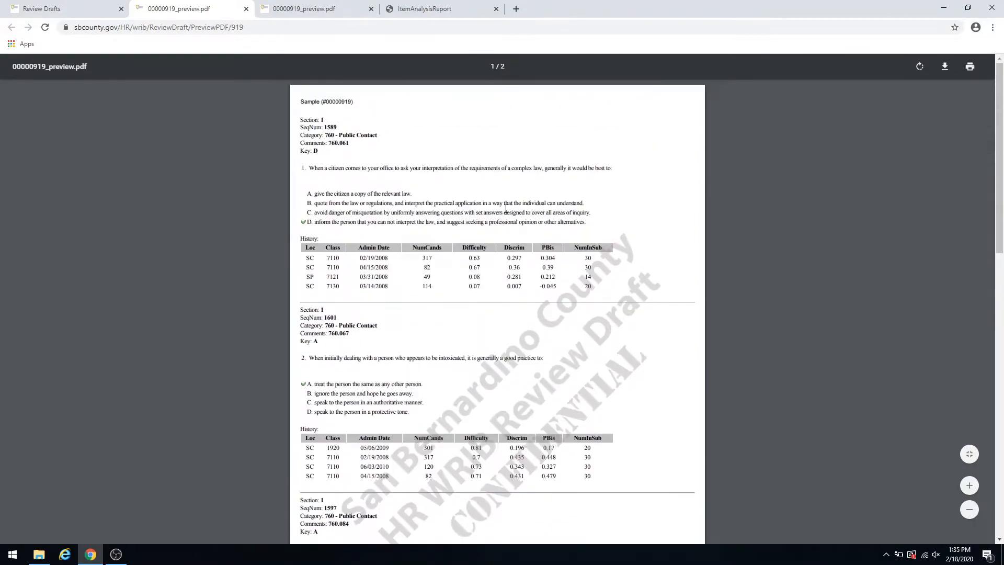
click(246, 9)
click(76, 9)
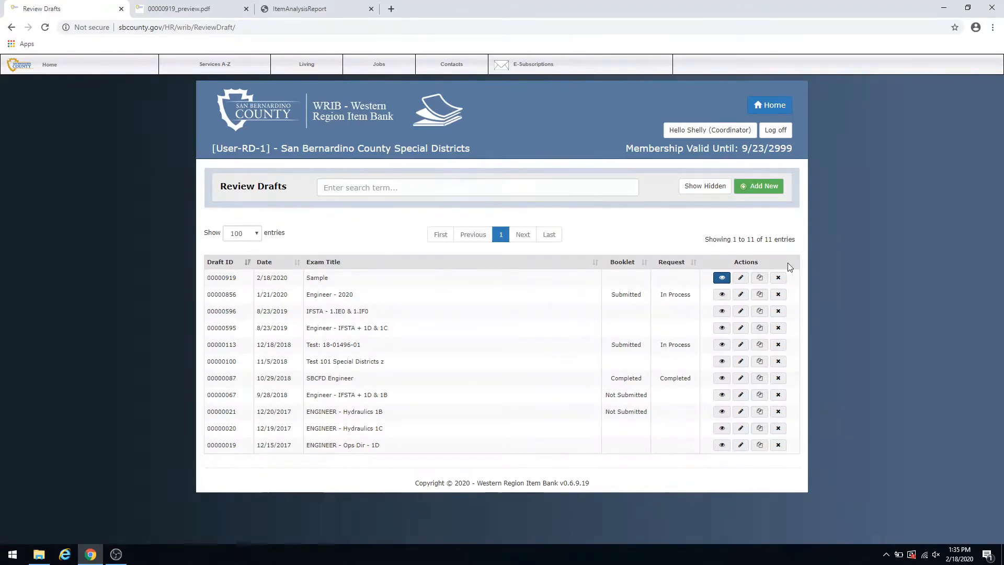
click(742, 280)
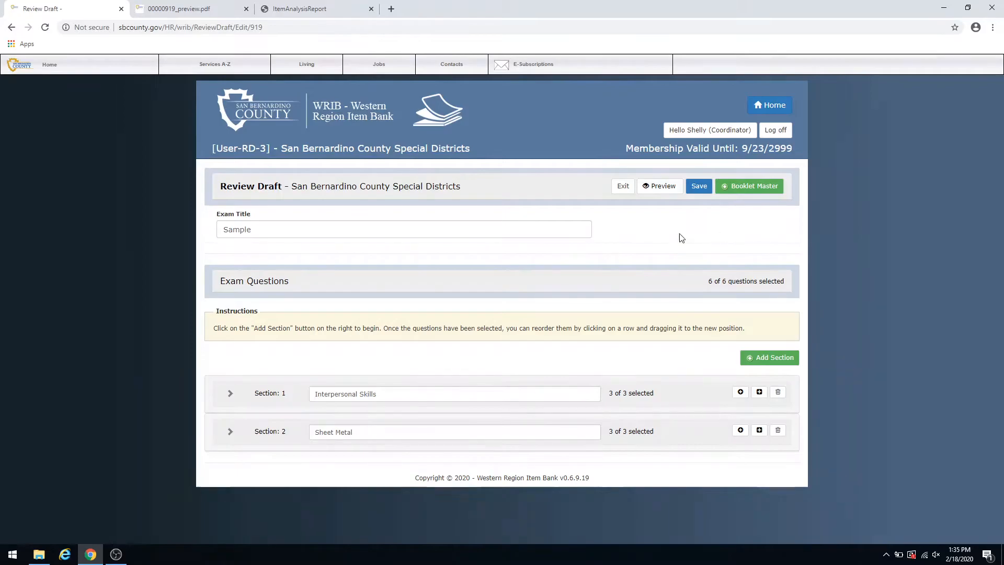
click(743, 188)
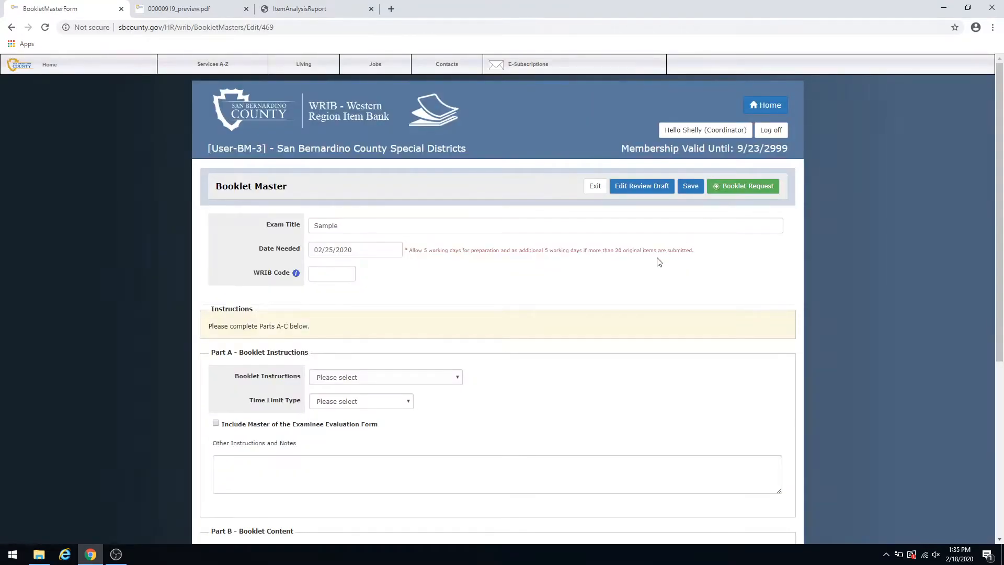
- Read through the WRIB Code reference document, examining what each of the four digits of the job classification code stands for
scroll(455, 272, down, 1)
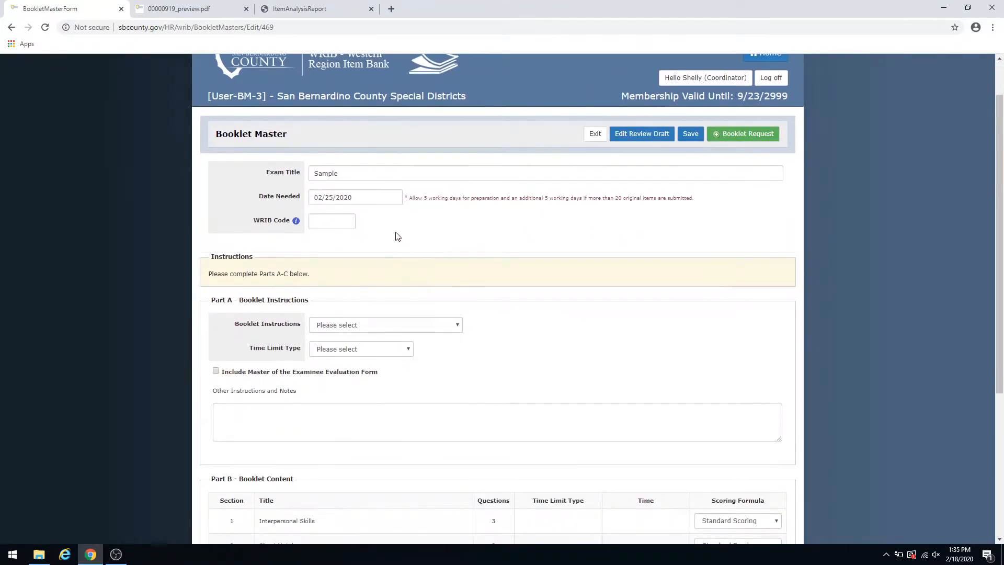
click(296, 221)
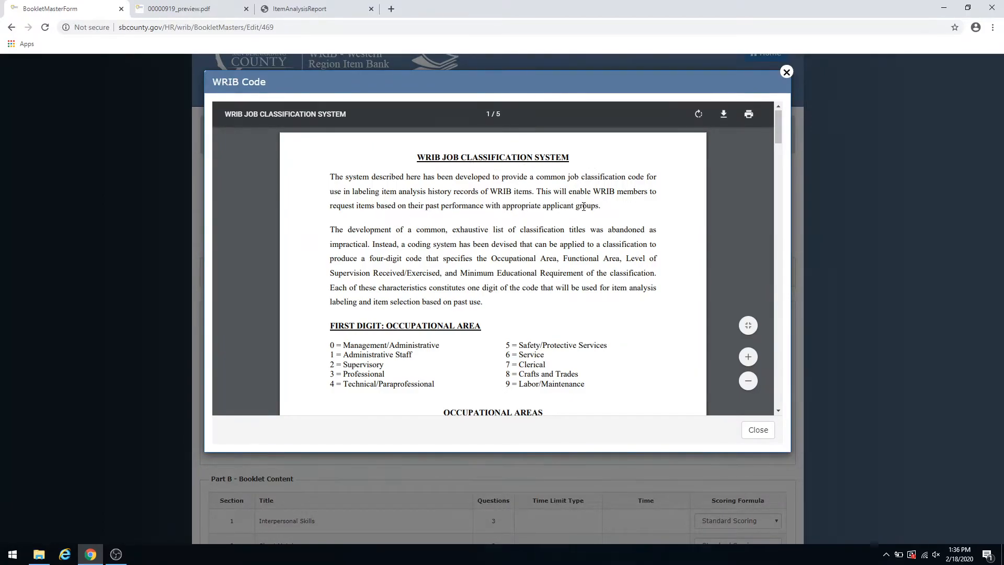
scroll(426, 216, down, 1)
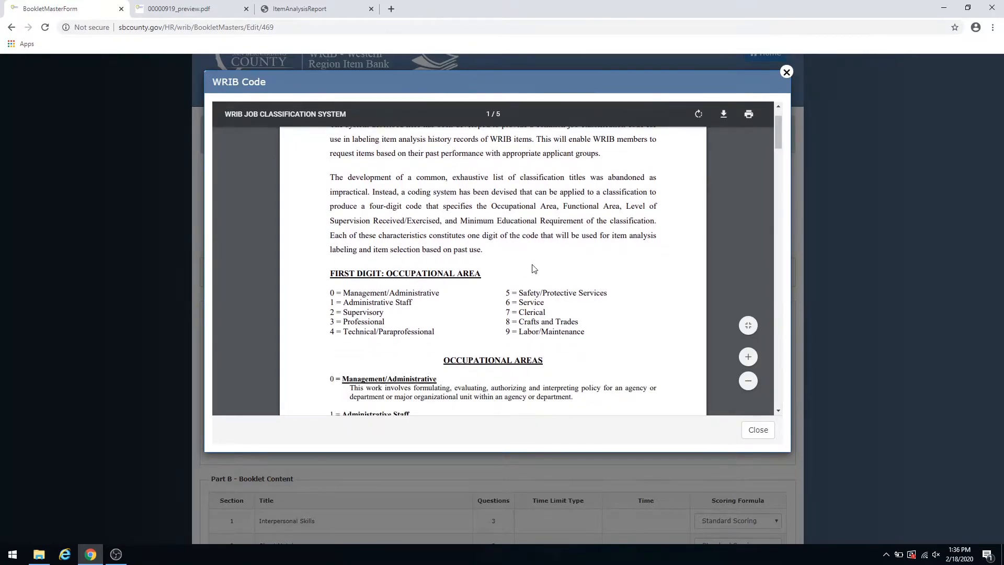
scroll(534, 268, down, 2)
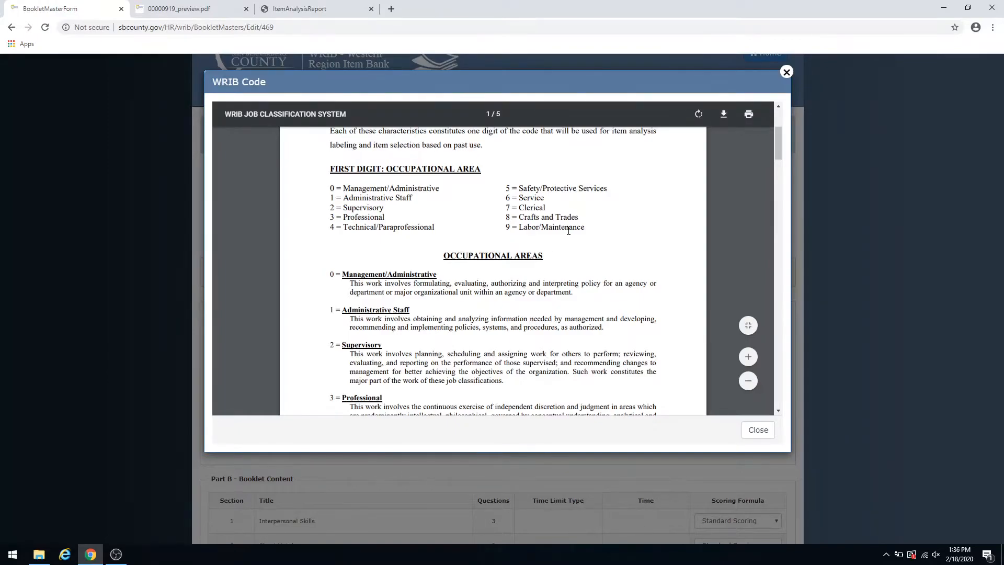
scroll(440, 230, down, 1)
scroll(409, 300, down, 10)
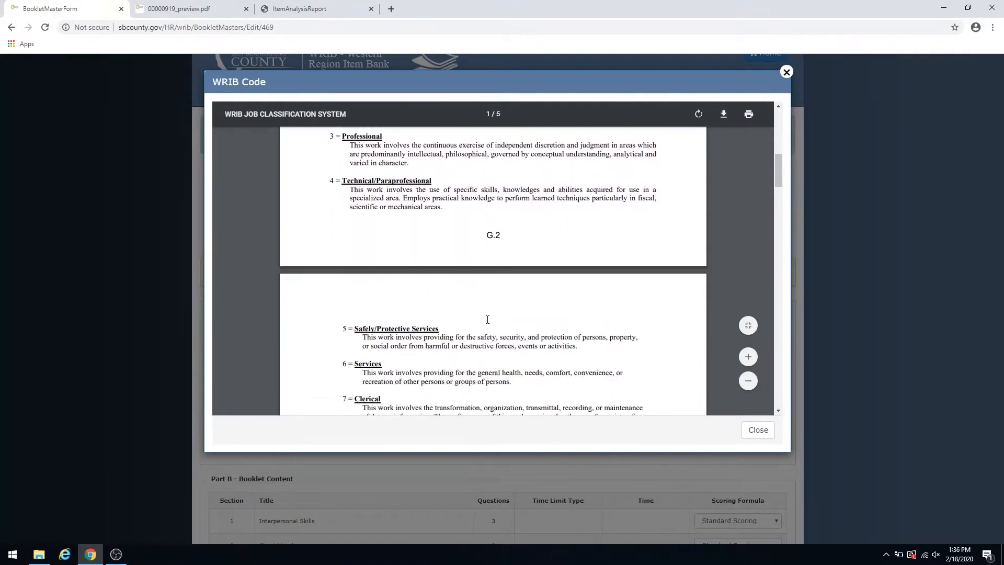
scroll(507, 298, down, 3)
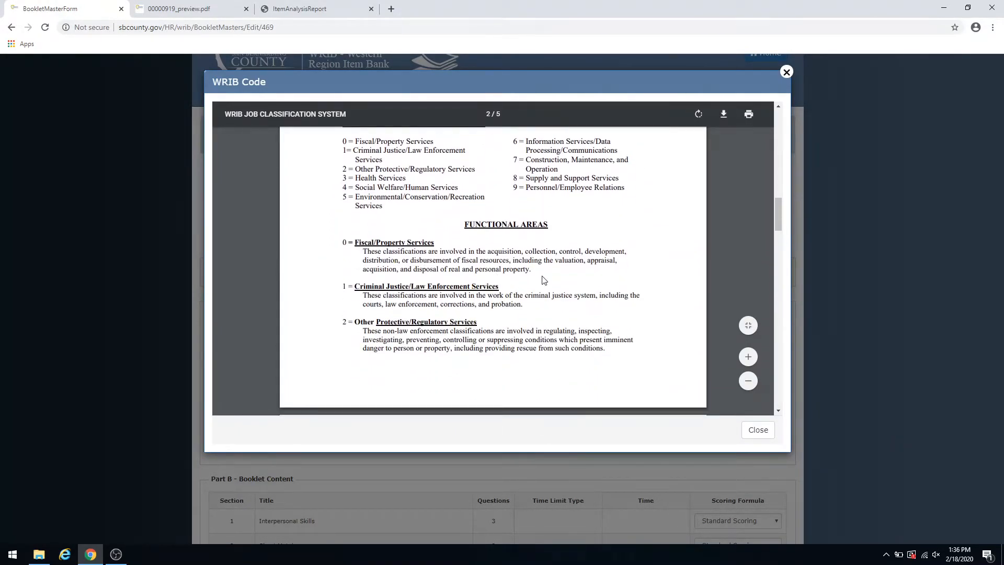
scroll(544, 280, up, 1)
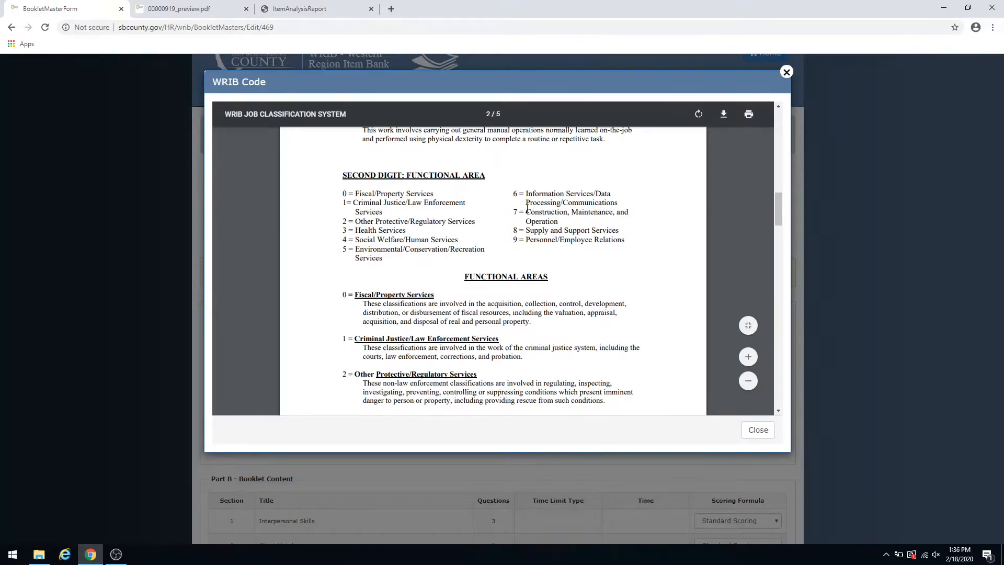
scroll(518, 259, down, 4)
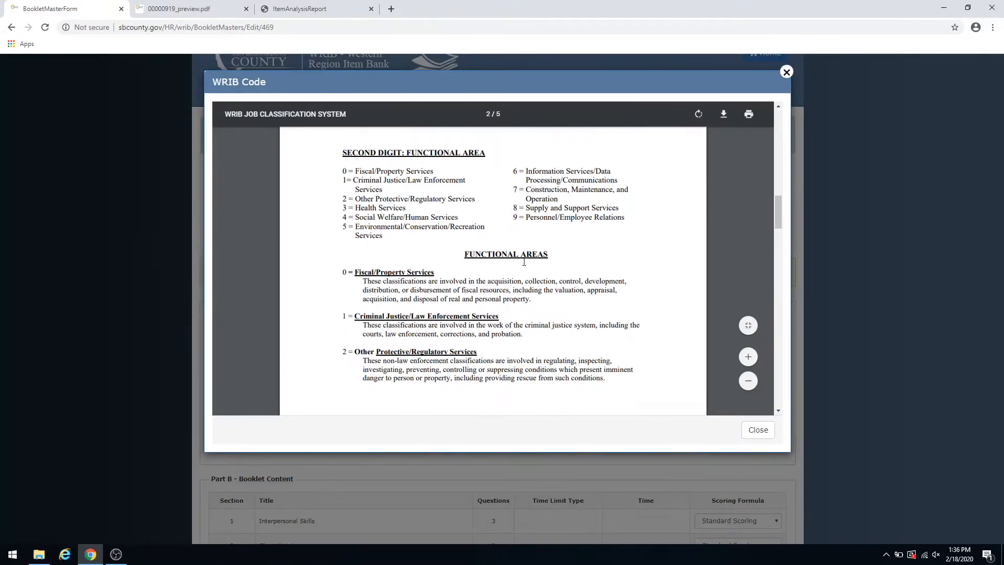
scroll(525, 267, down, 4)
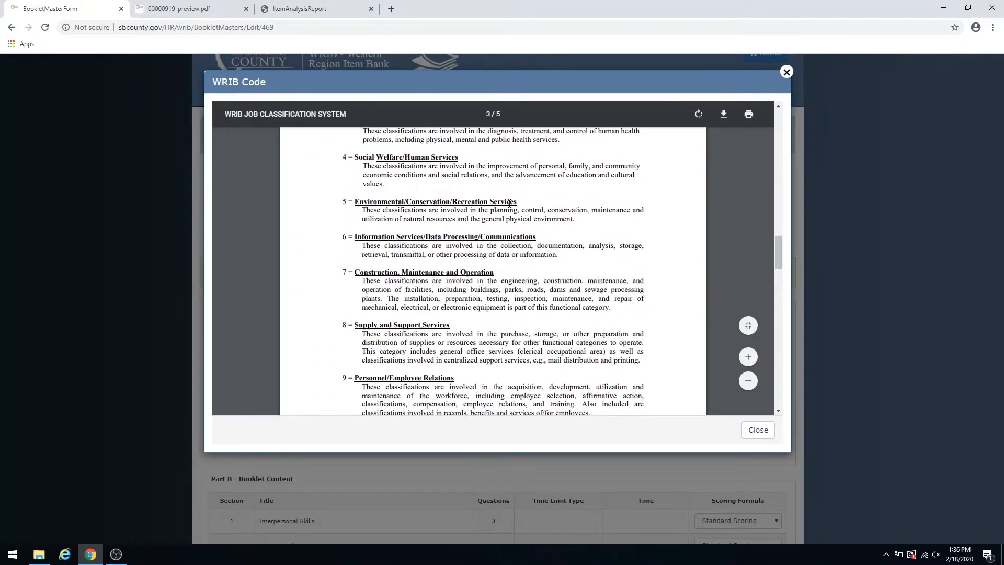
scroll(521, 294, down, 1)
scroll(522, 294, down, 2)
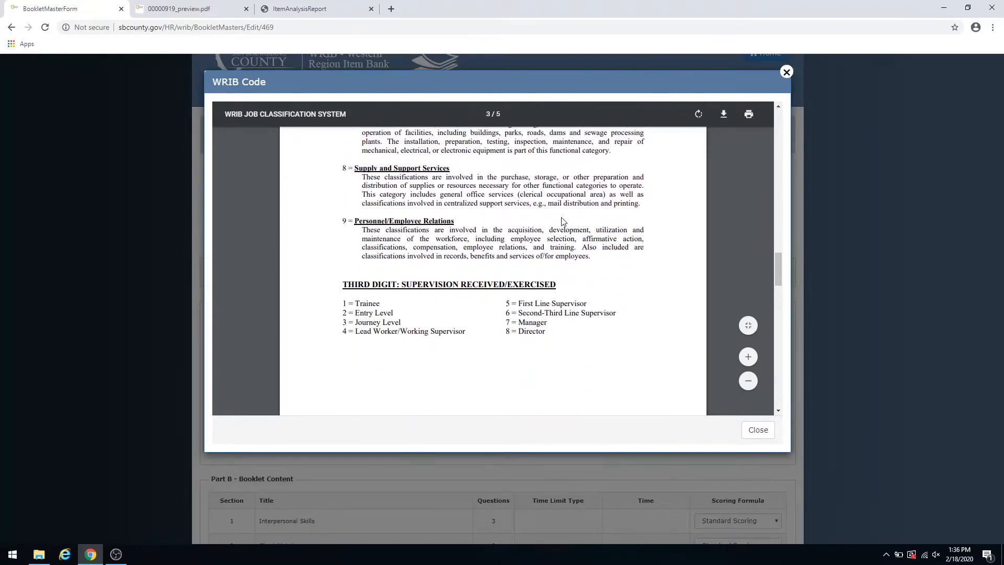
scroll(563, 220, down, 1)
scroll(559, 212, down, 1)
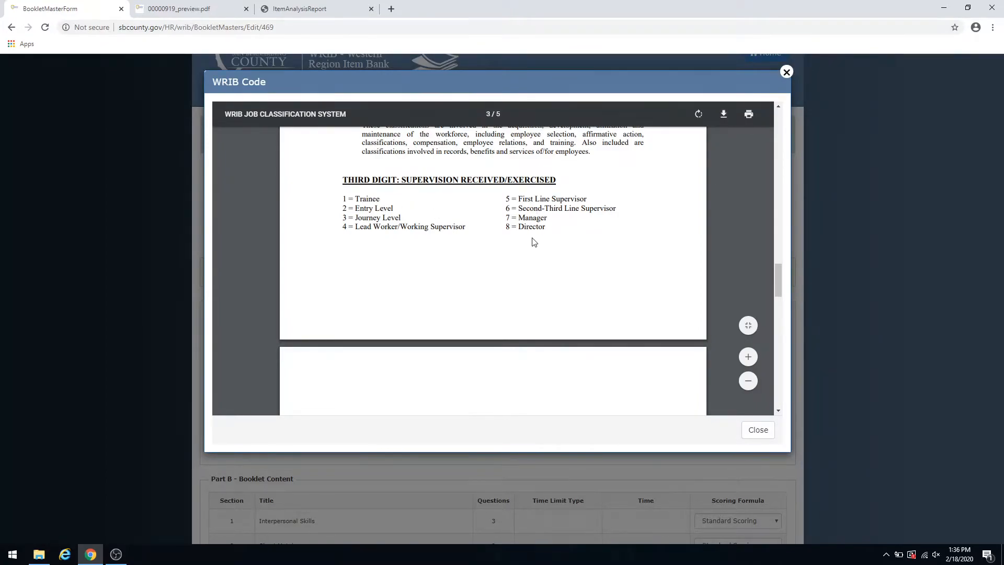
scroll(533, 243, down, 5)
scroll(533, 246, down, 4)
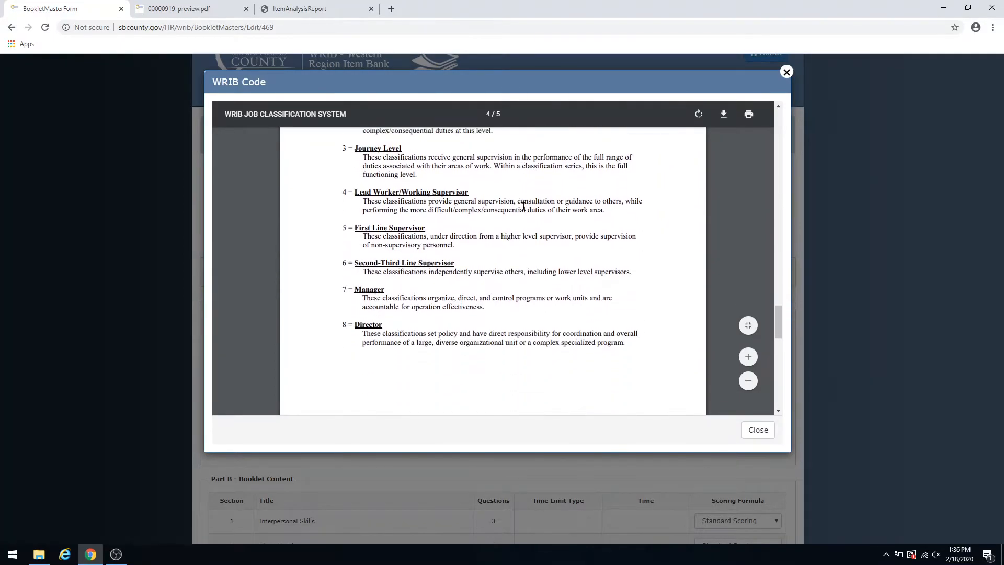
scroll(529, 200, down, 5)
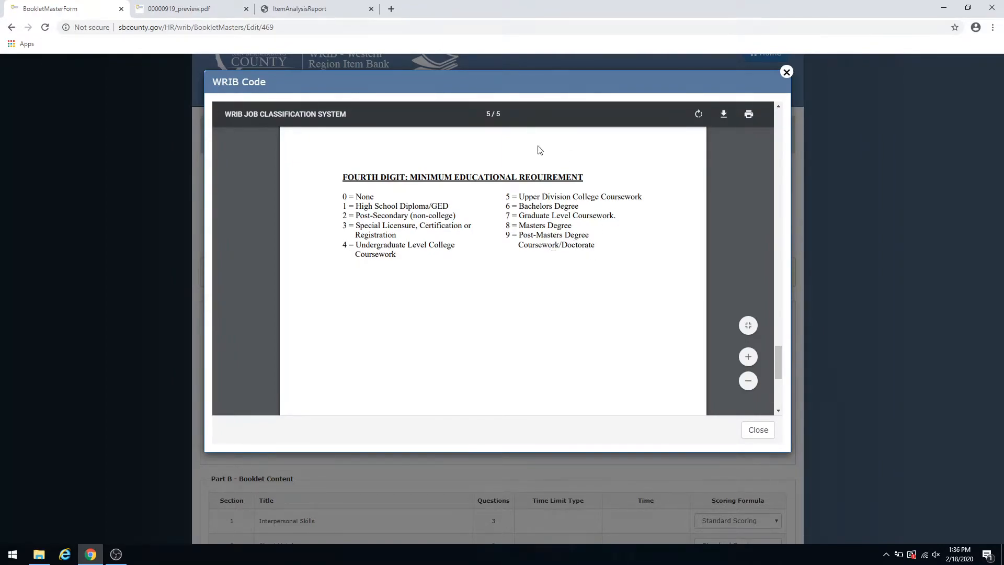
click(785, 73)
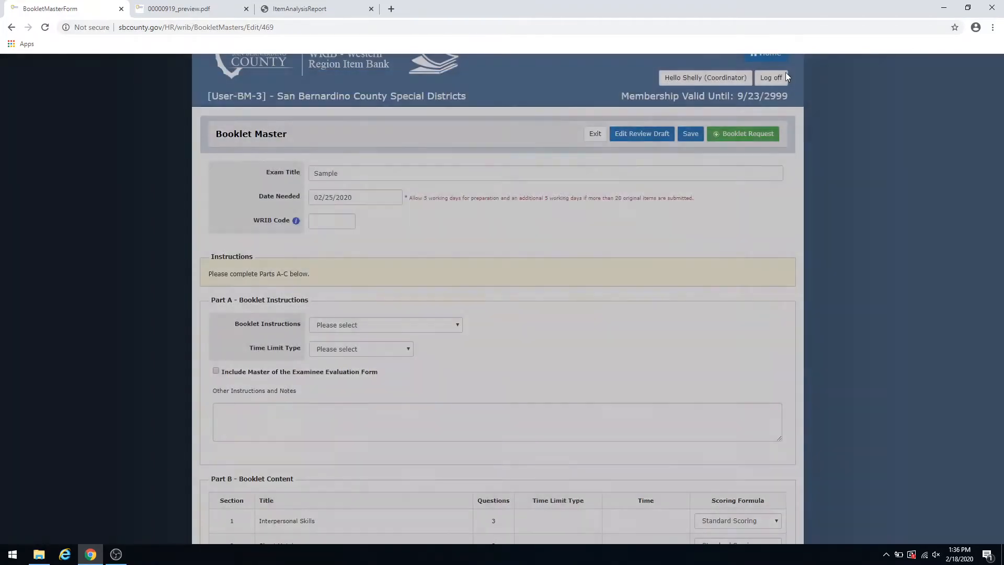
- Set the booklet master's WRIB code to 2546 and choose the Standard Instruction page for the booklet instructions
click(340, 222)
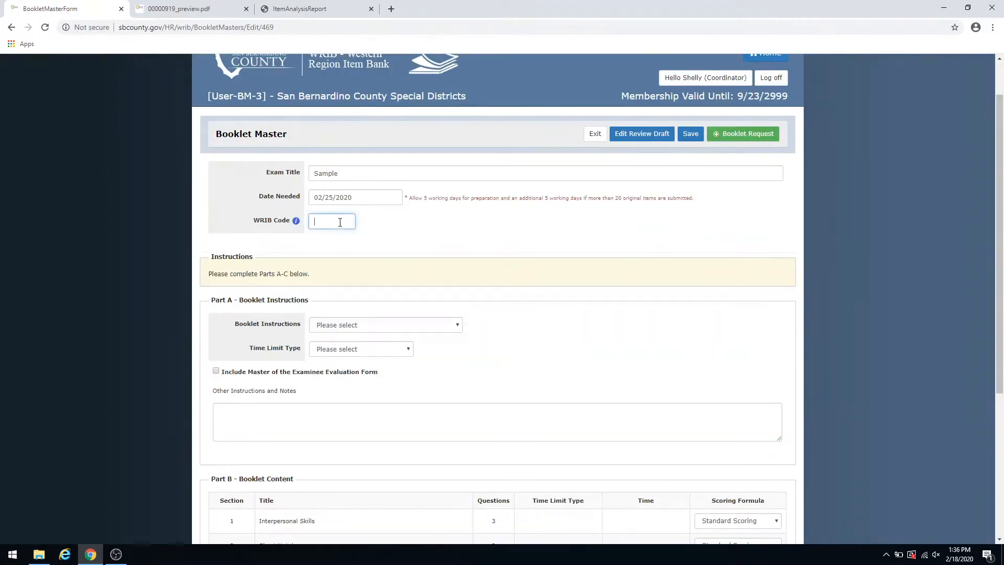
text(2546)
scroll(445, 288, down, 3)
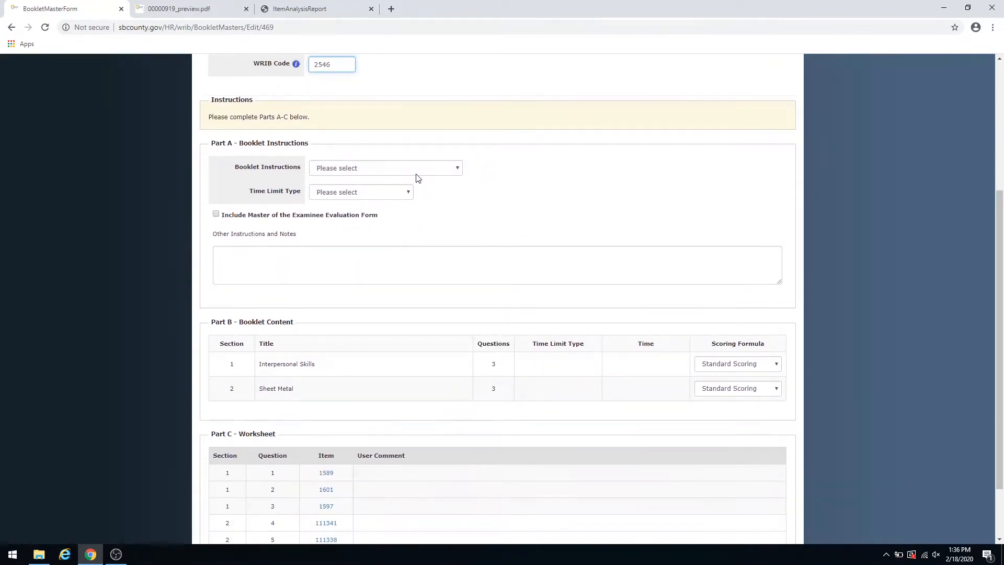
click(459, 170)
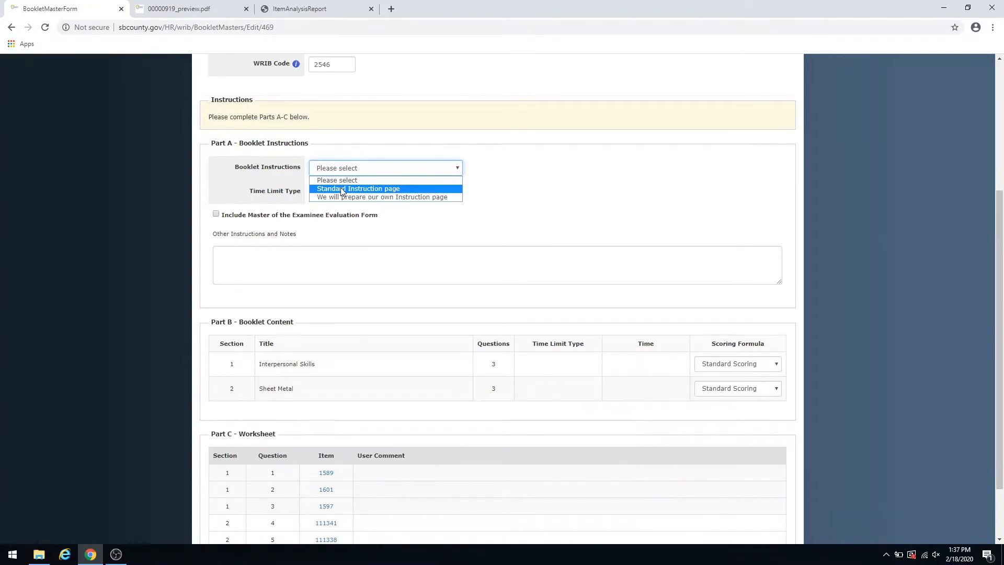
click(342, 189)
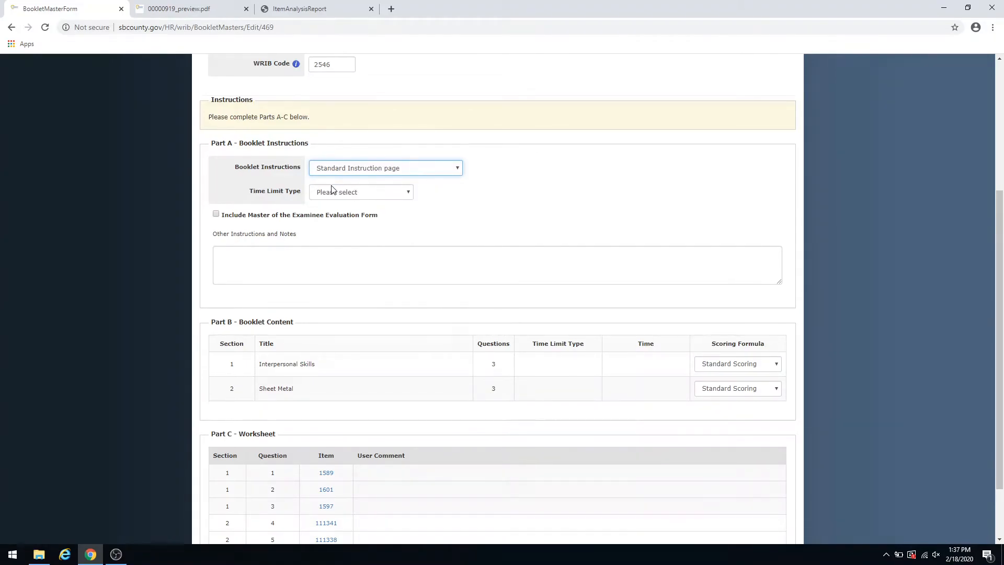
- Make the exam a single time limit booklet with a total exam time of 0 hours and 6 minutes
click(408, 193)
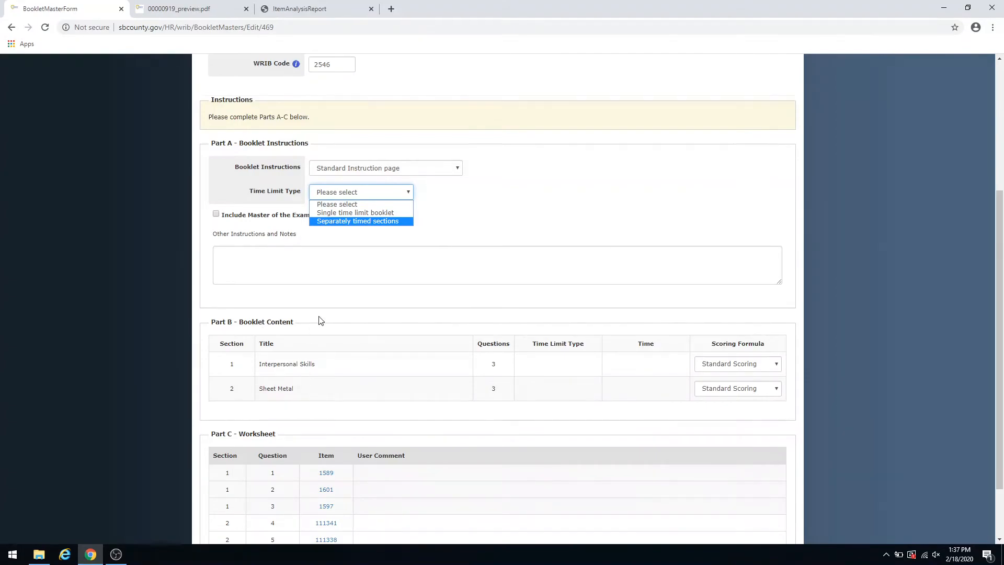
click(353, 215)
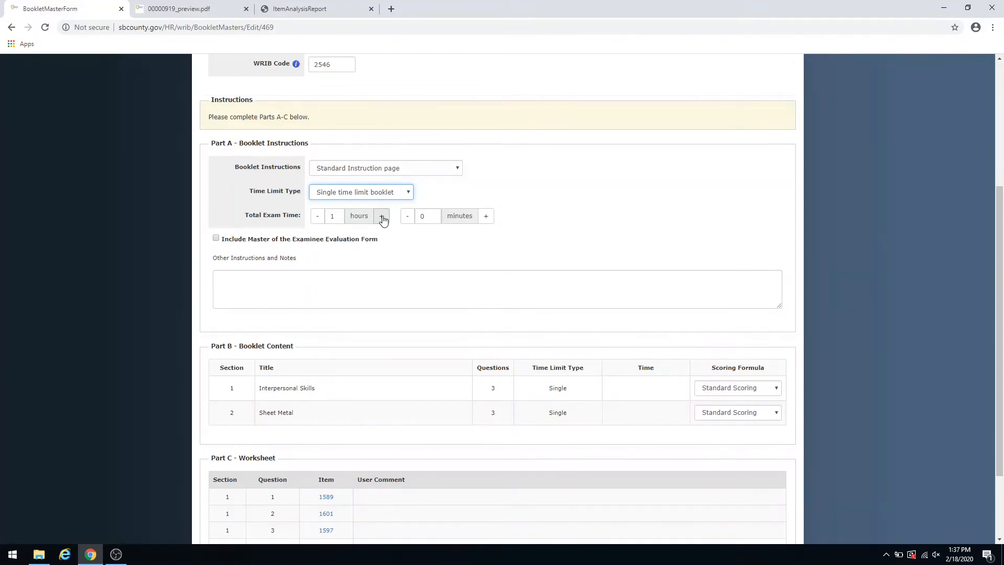
click(318, 217)
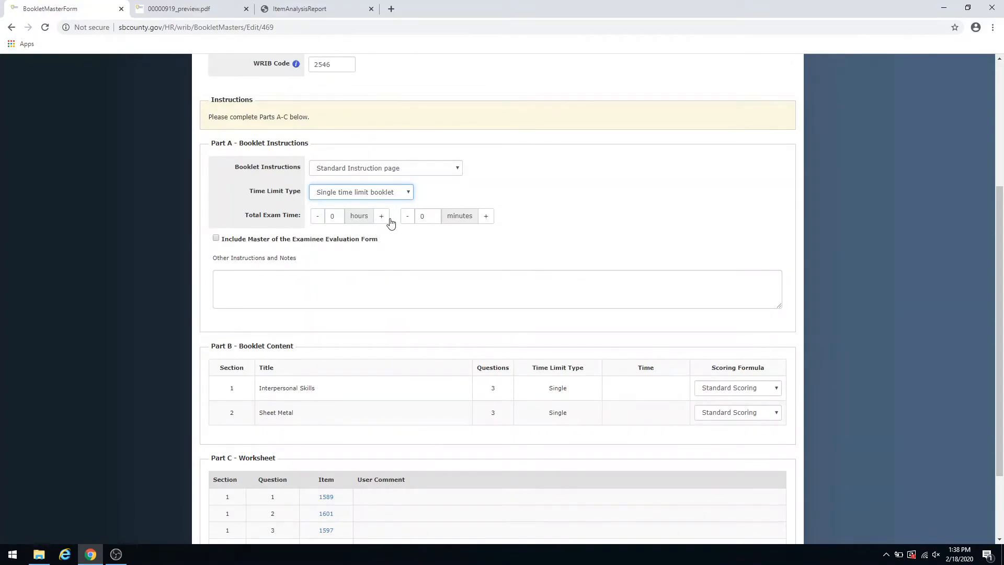
click(486, 220)
- Look at the scoring formula options available for the Interpersonal Skills section without changing the selection
scroll(572, 224, down, 3)
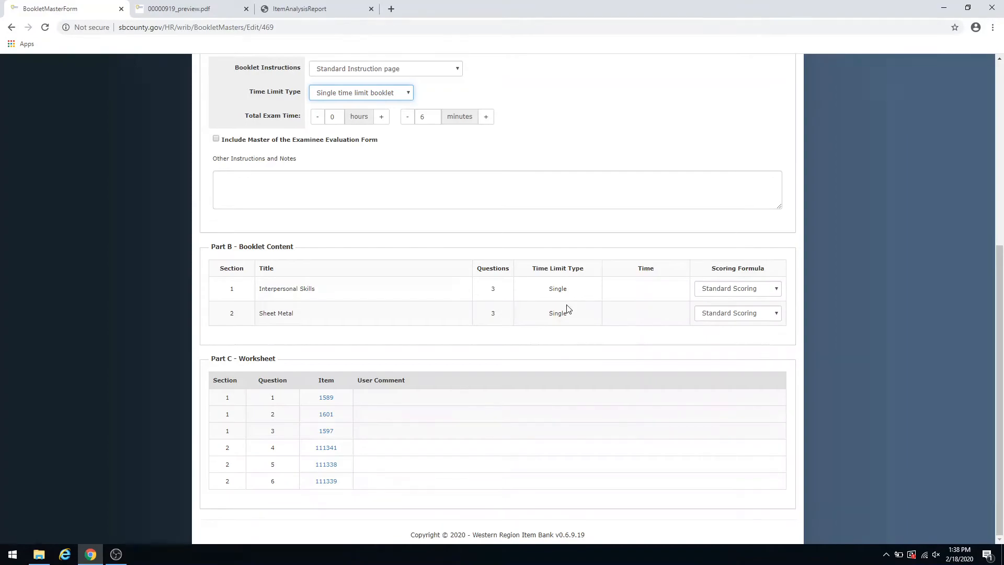
click(778, 290)
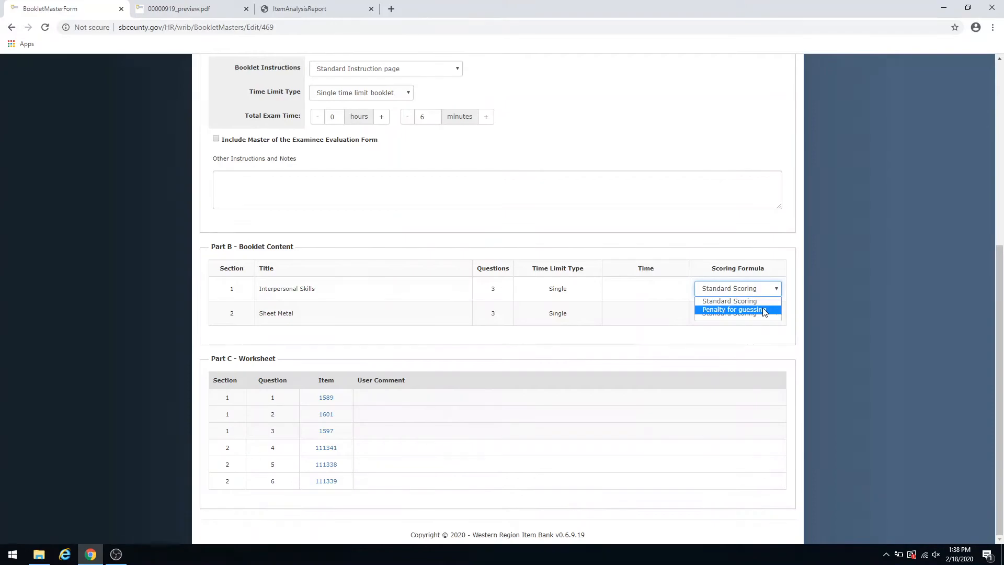
click(741, 227)
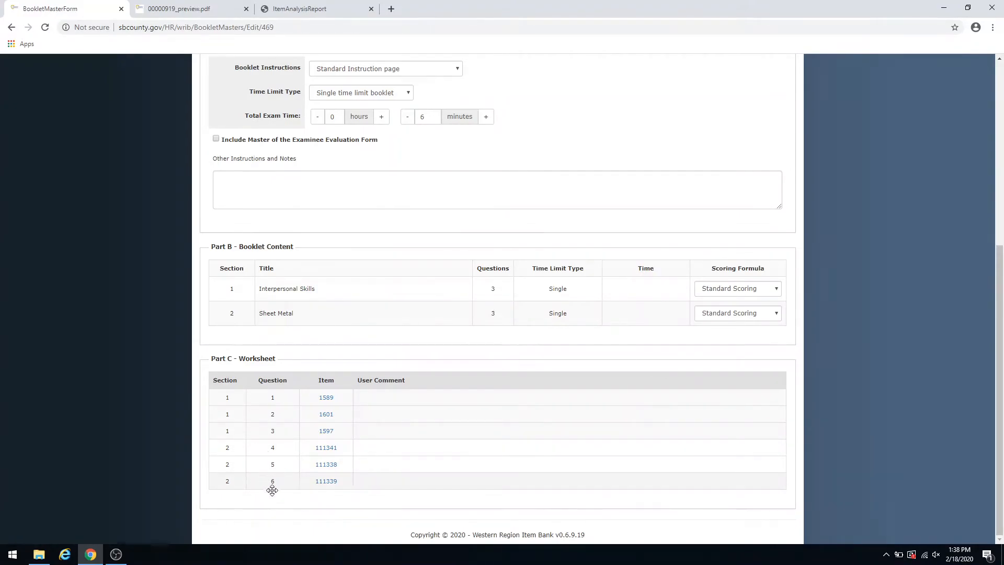
- Review the completed booklet master form and create the booklet request for the Sample exam
scroll(609, 307, up, 3)
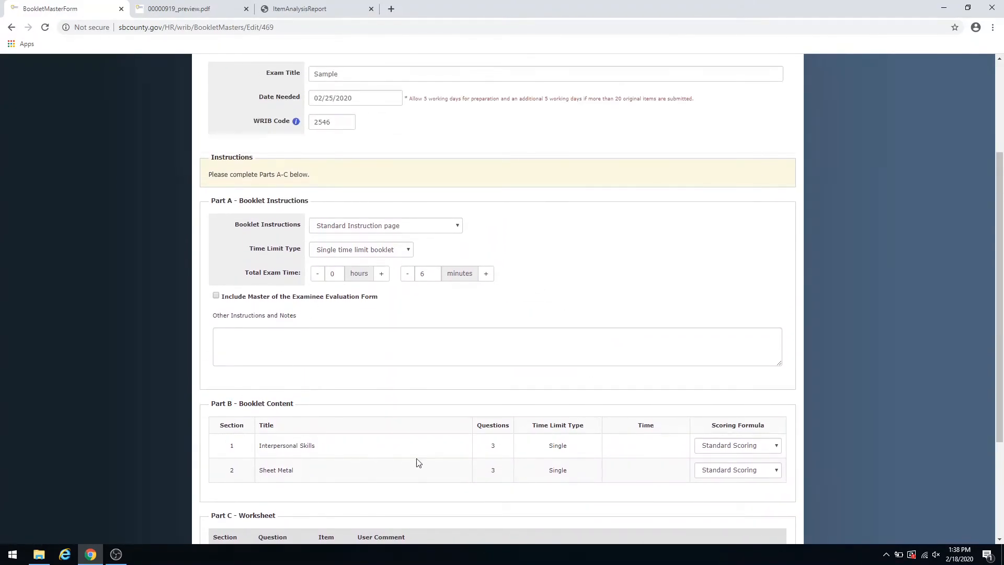
scroll(650, 281, up, 1)
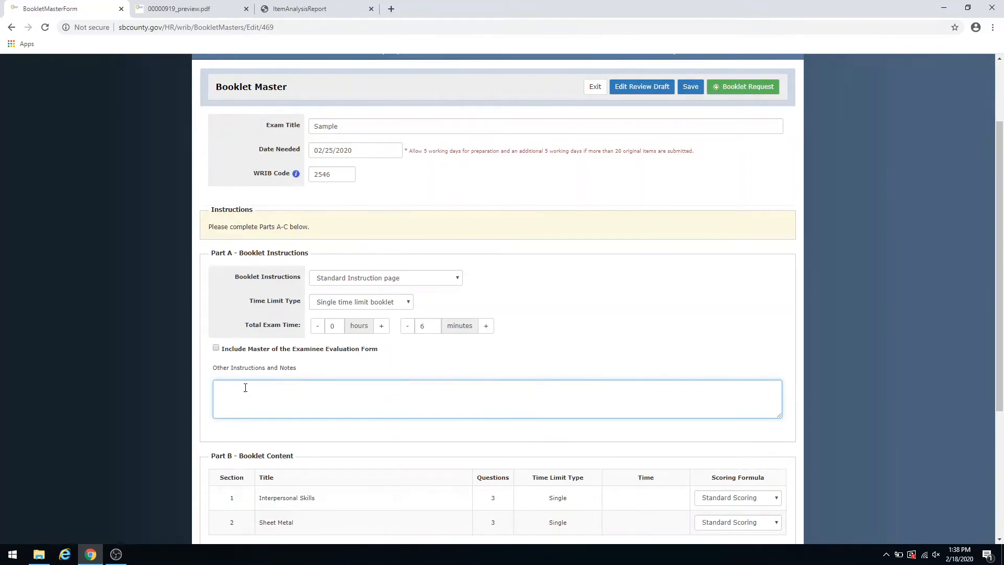
scroll(727, 165, up, 2)
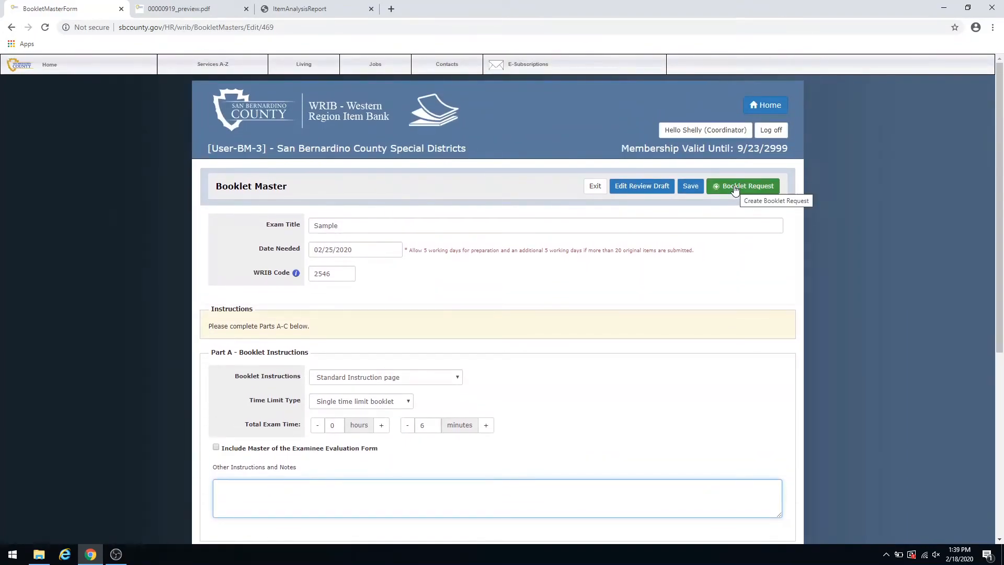
click(735, 188)
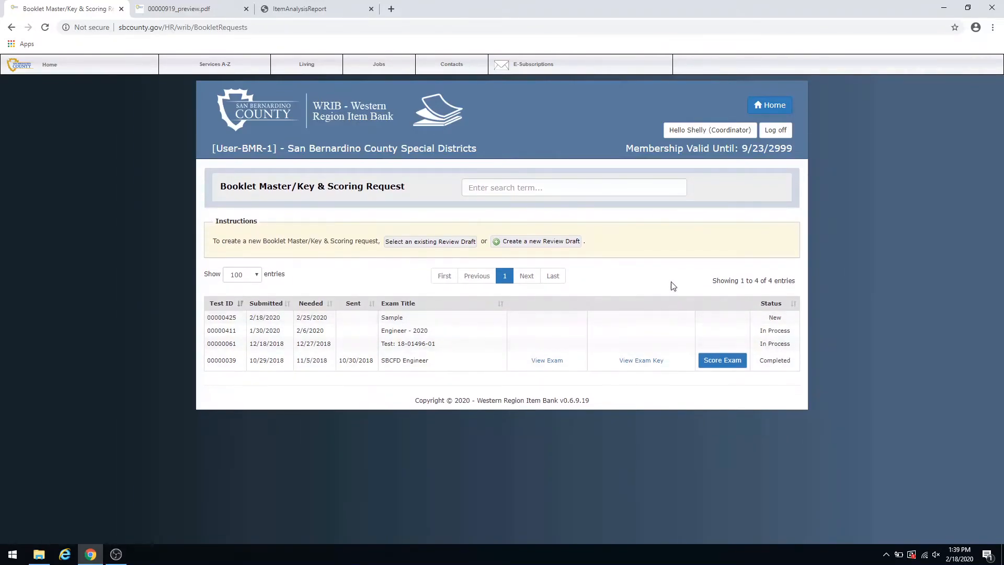
- Check the Sample exam in the Booklet Master Submission Status list and the Booklet Master/Key & Scoring Request list
click(771, 107)
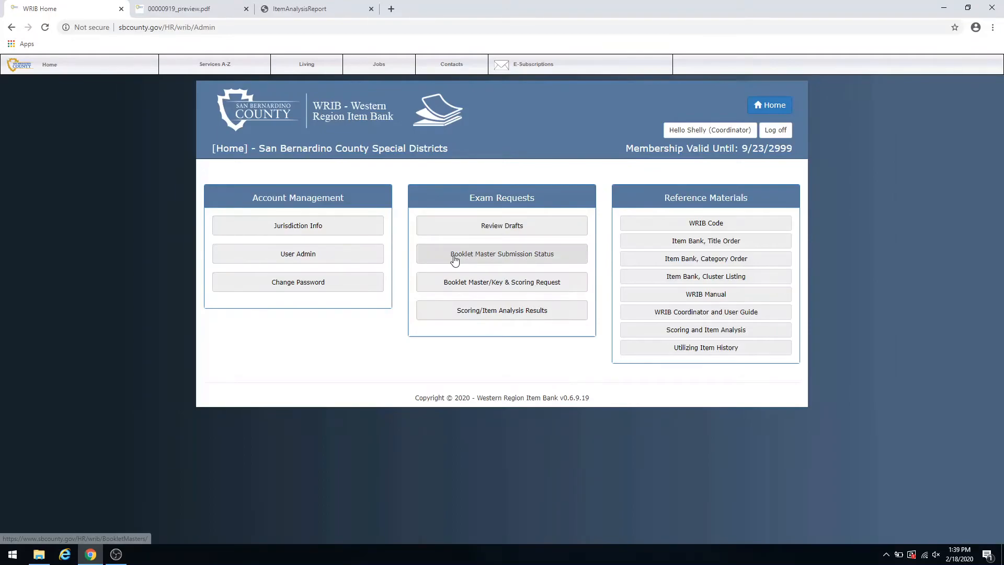
click(521, 256)
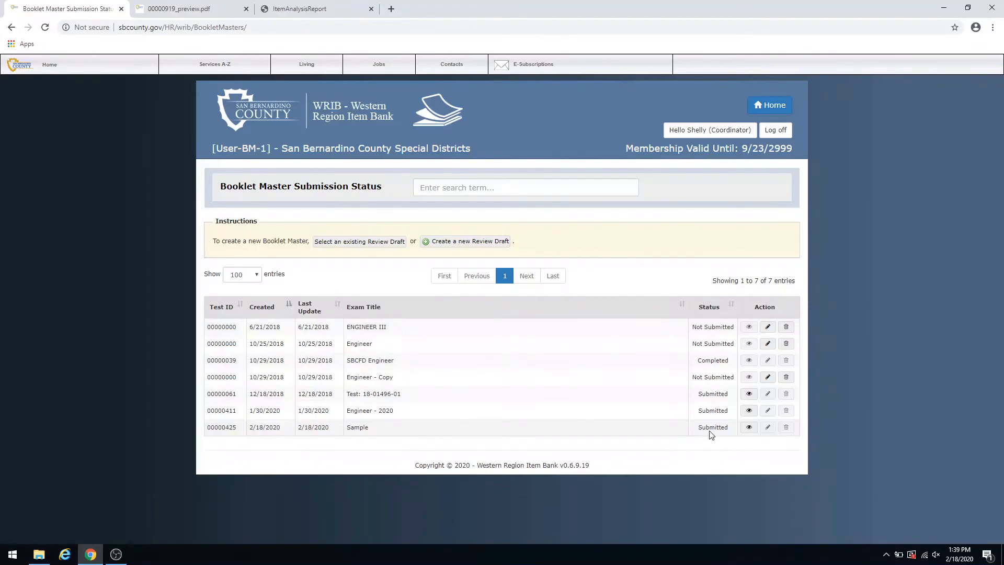
click(768, 109)
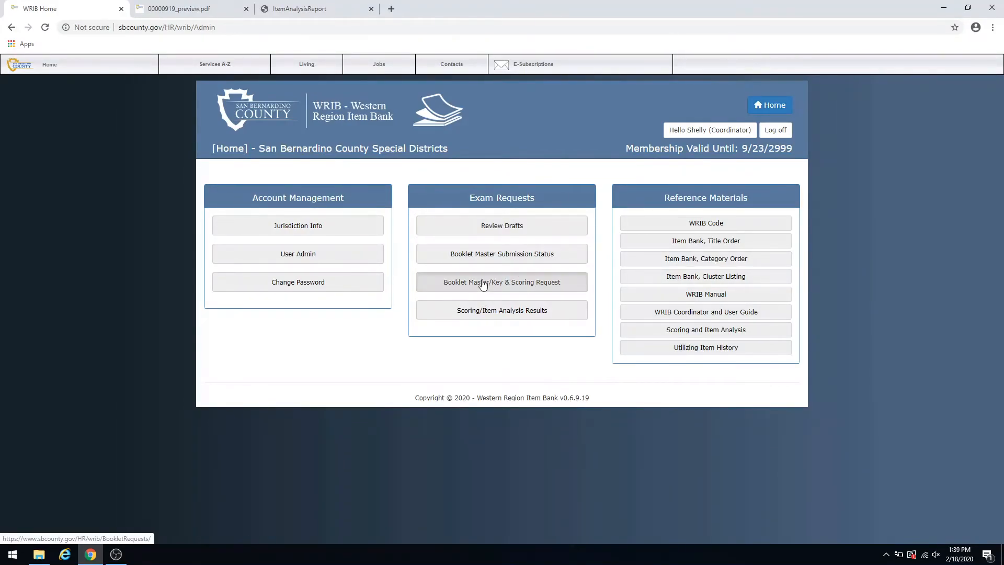
click(482, 285)
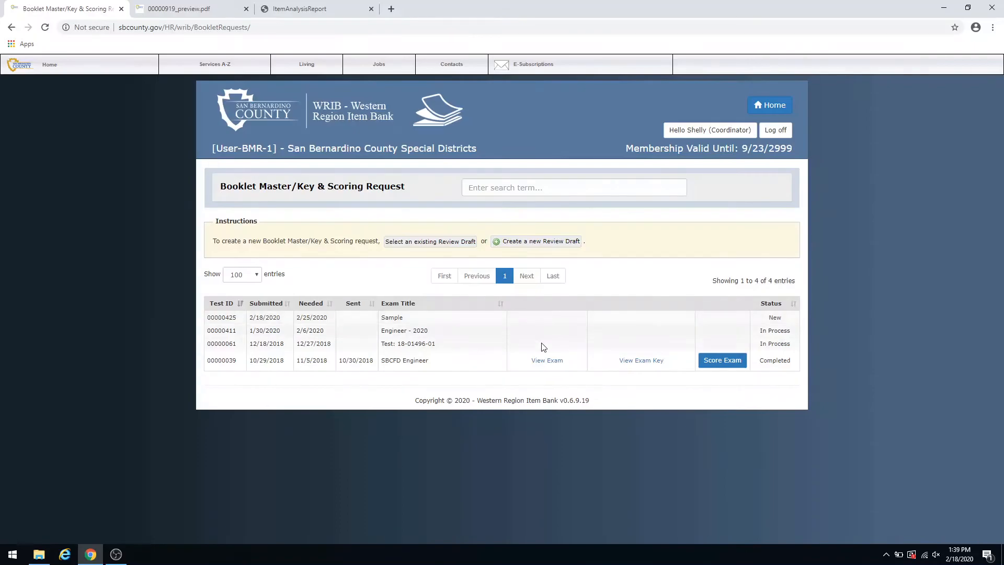
- Open the completed SBCFD Engineer exam booklet and read through its general information, instructions, scoring formula and time limit pages
click(544, 362)
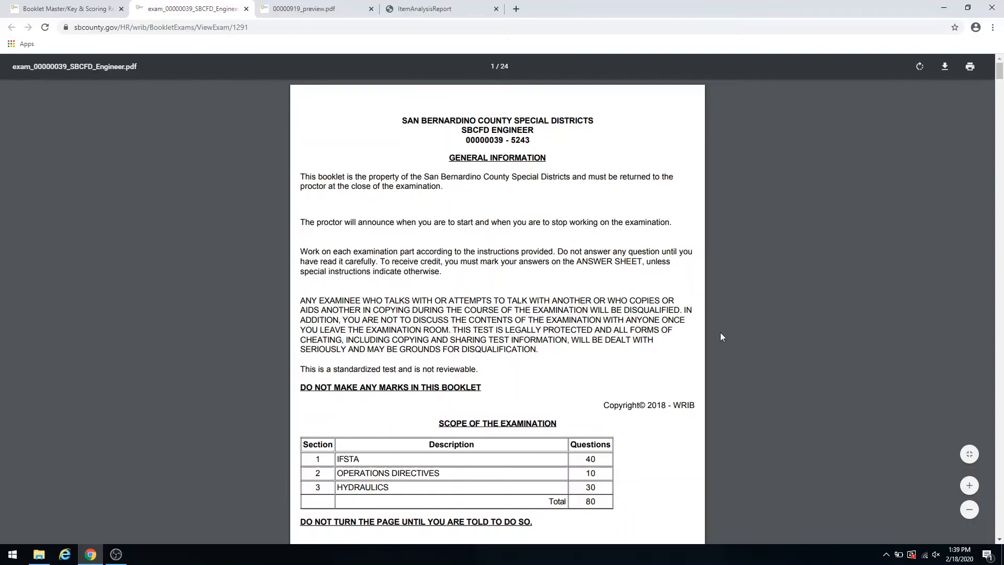
scroll(733, 345, down, 1)
scroll(734, 347, down, 14)
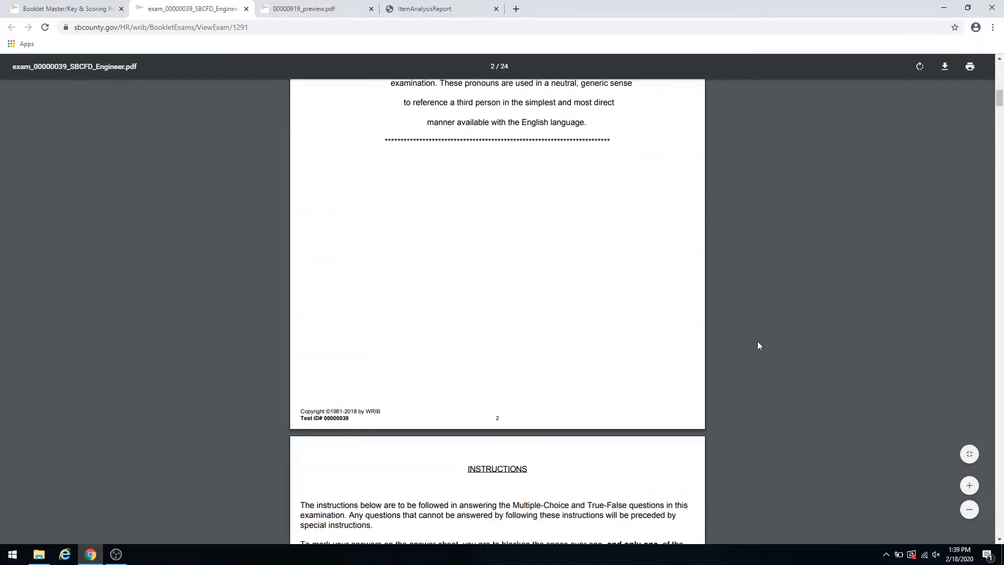
scroll(757, 344, down, 4)
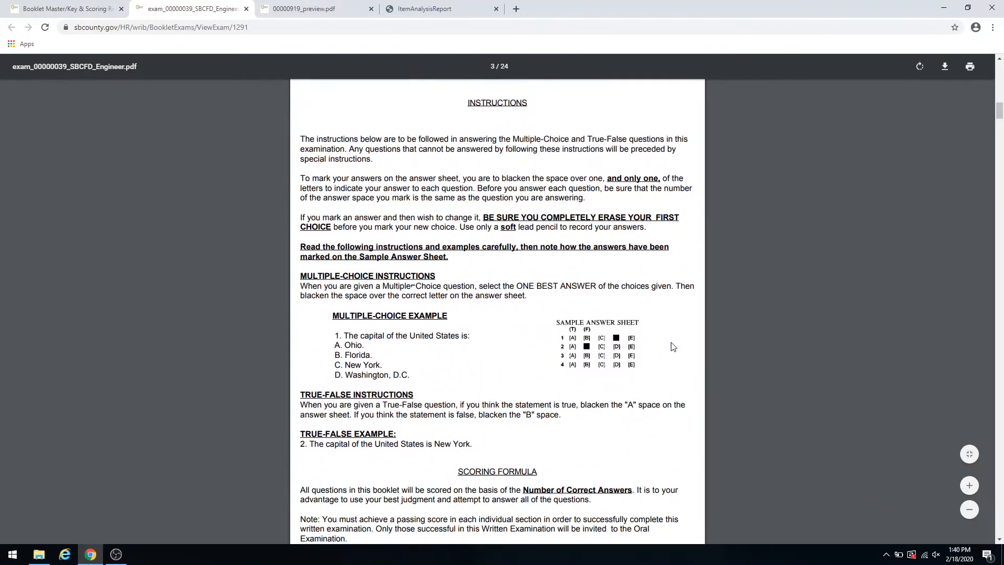
scroll(674, 349, down, 5)
scroll(497, 312, down, 2)
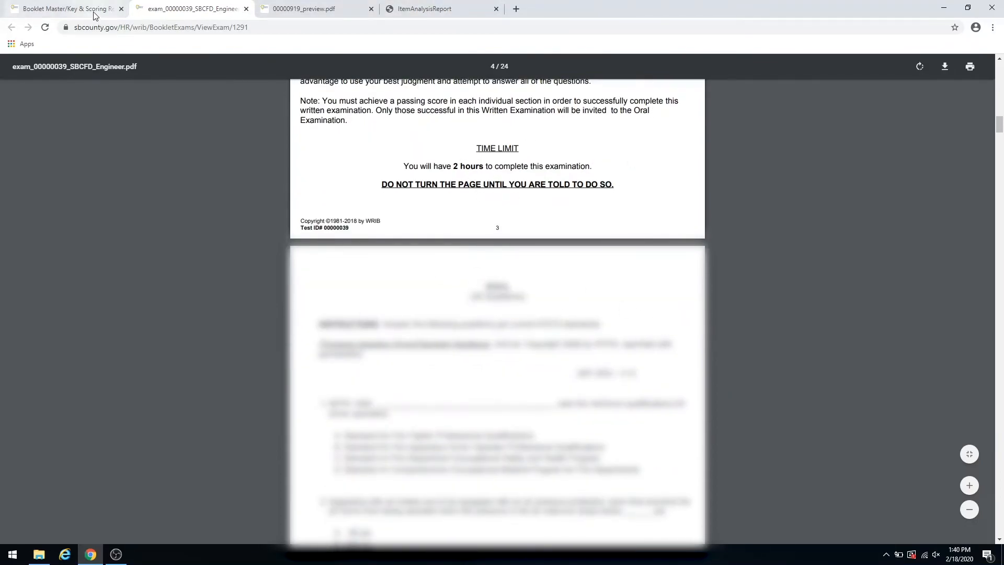
- Open the exam key for the SBCFD Engineer exam from the booklet request list, and return to the WRIB home page
click(65, 9)
click(641, 361)
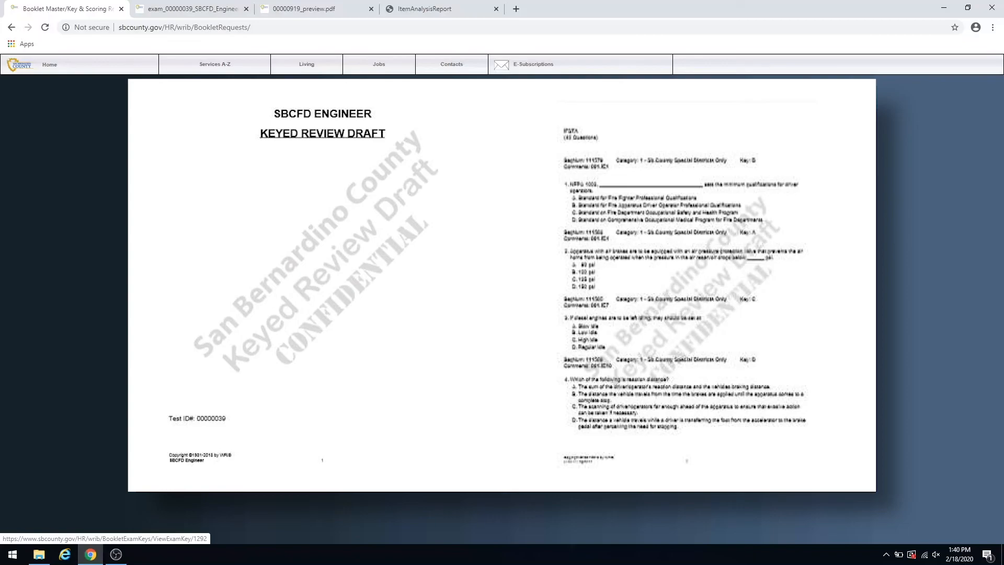
click(641, 361)
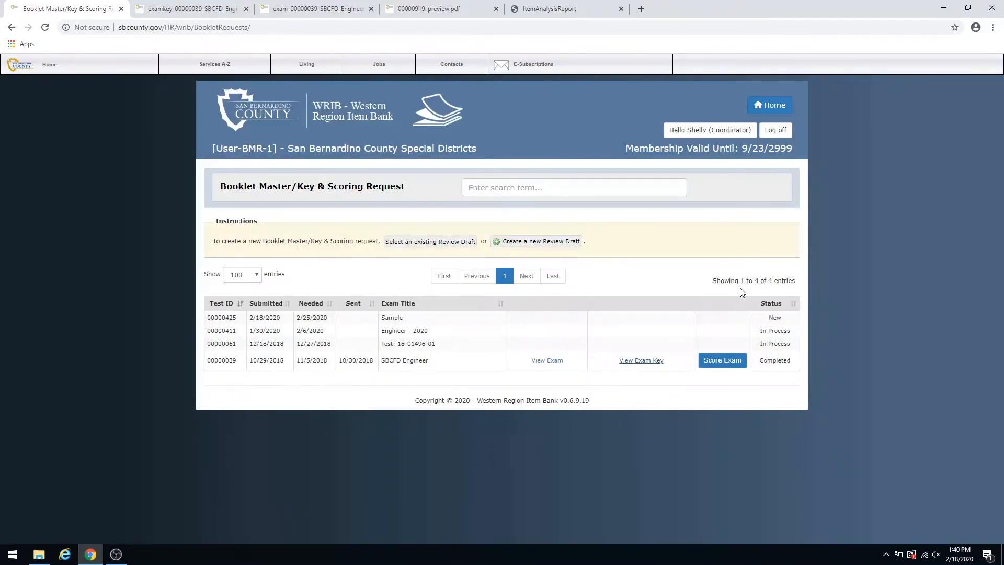
click(769, 105)
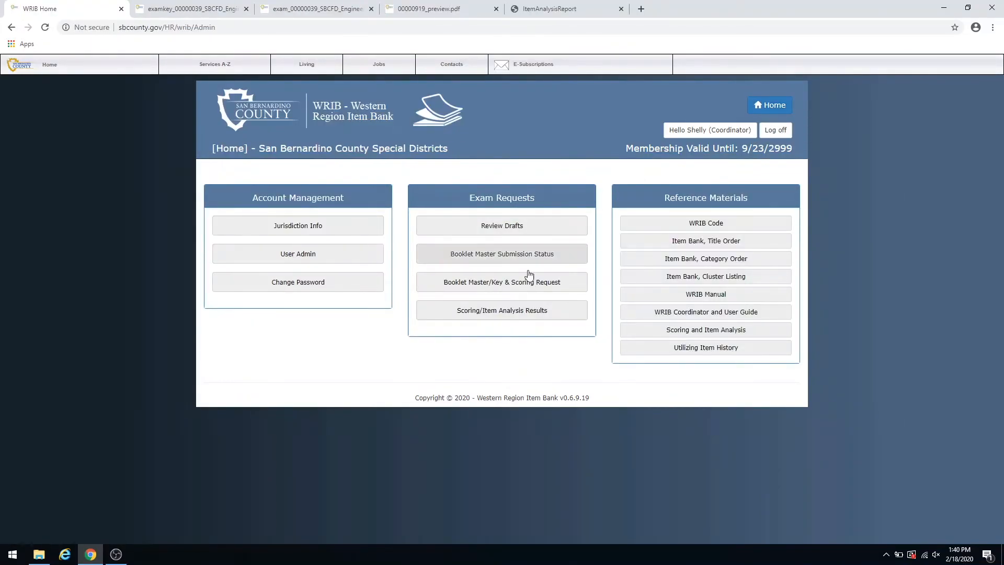